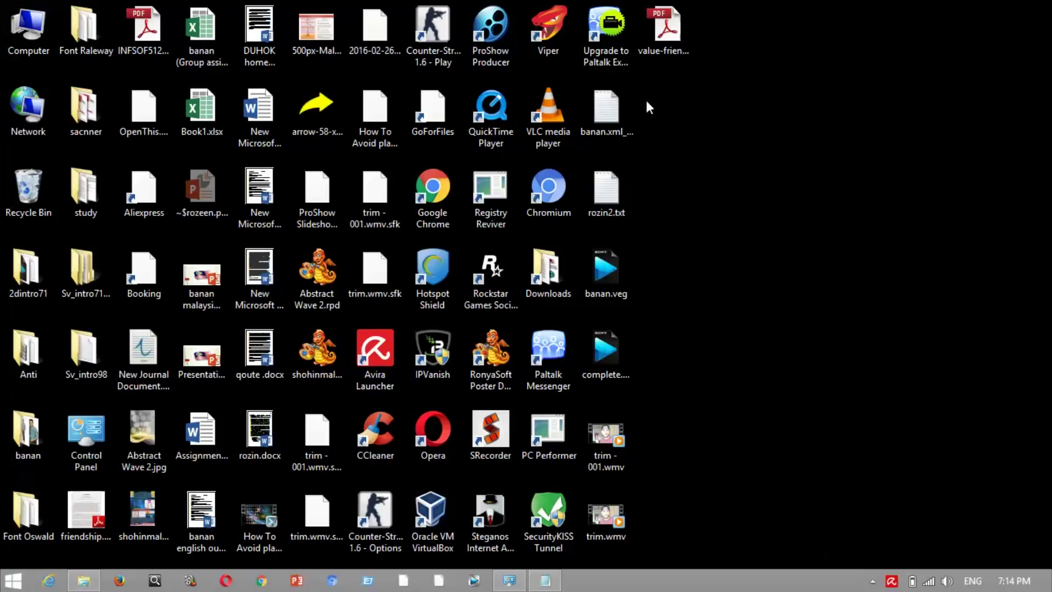
# - Open value-friendship.pdf and select its opening paragraph, checking the right-click menu for Copy
pyautogui.doubleClick(661, 45)
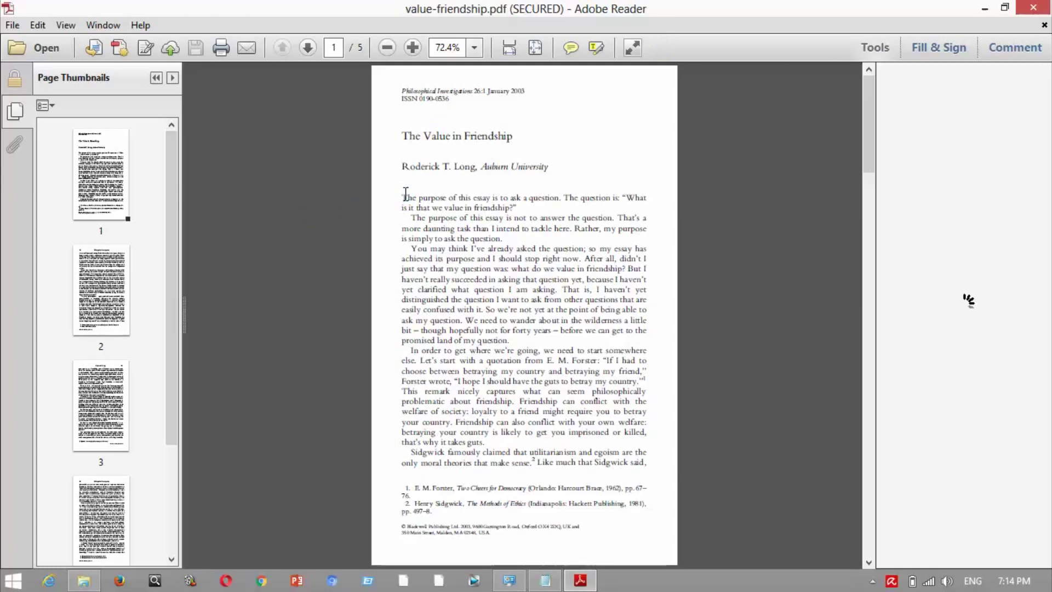
pyautogui.moveTo(402, 196); pyautogui.dragTo(502, 240)
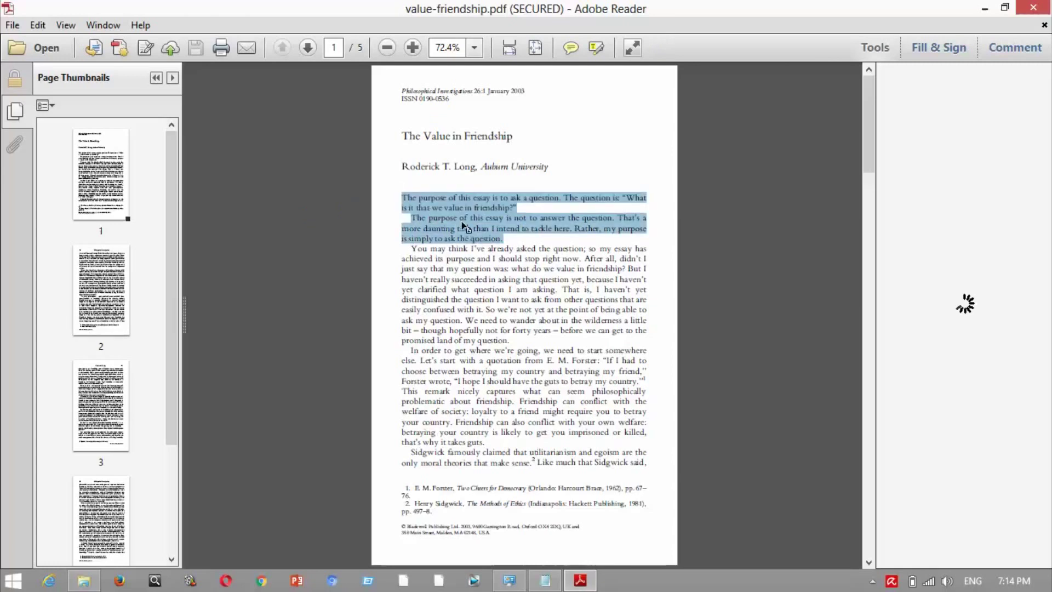
pyautogui.rightClick(463, 222)
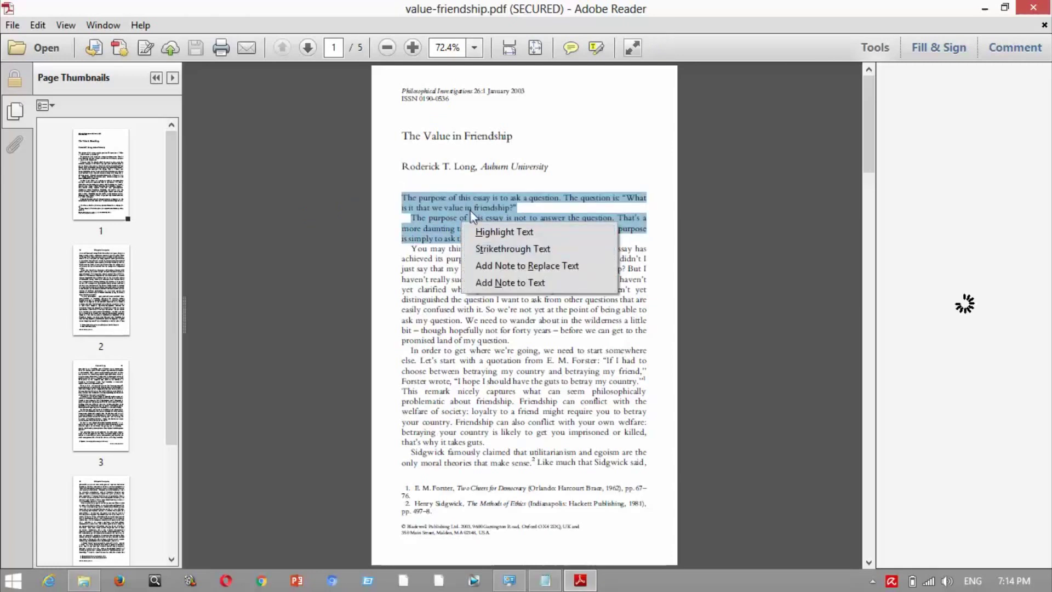
pyautogui.click(473, 208)
pyautogui.moveTo(403, 196); pyautogui.dragTo(470, 252)
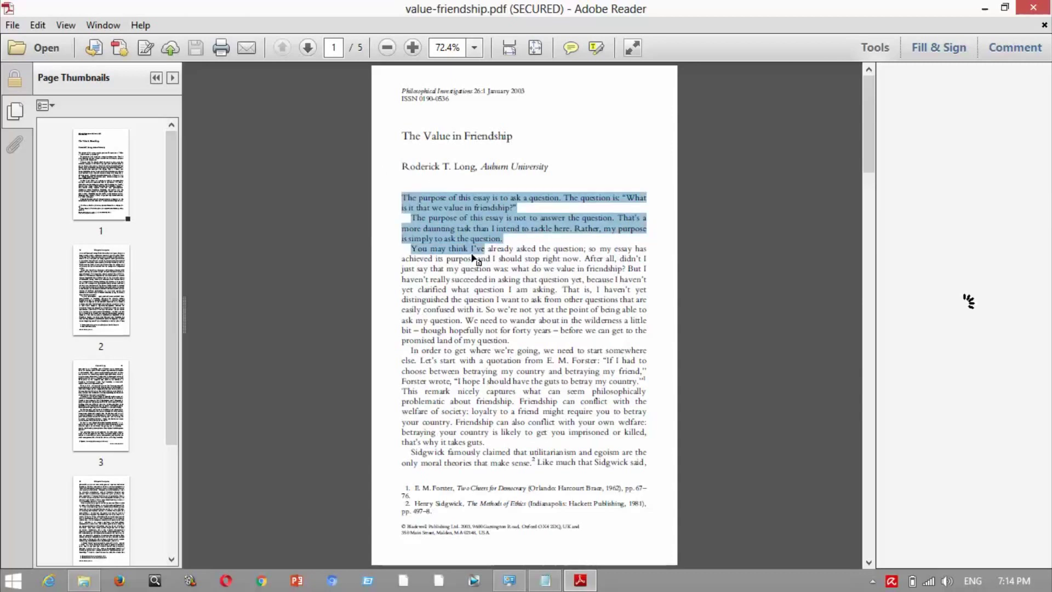
pyautogui.rightClick(457, 223)
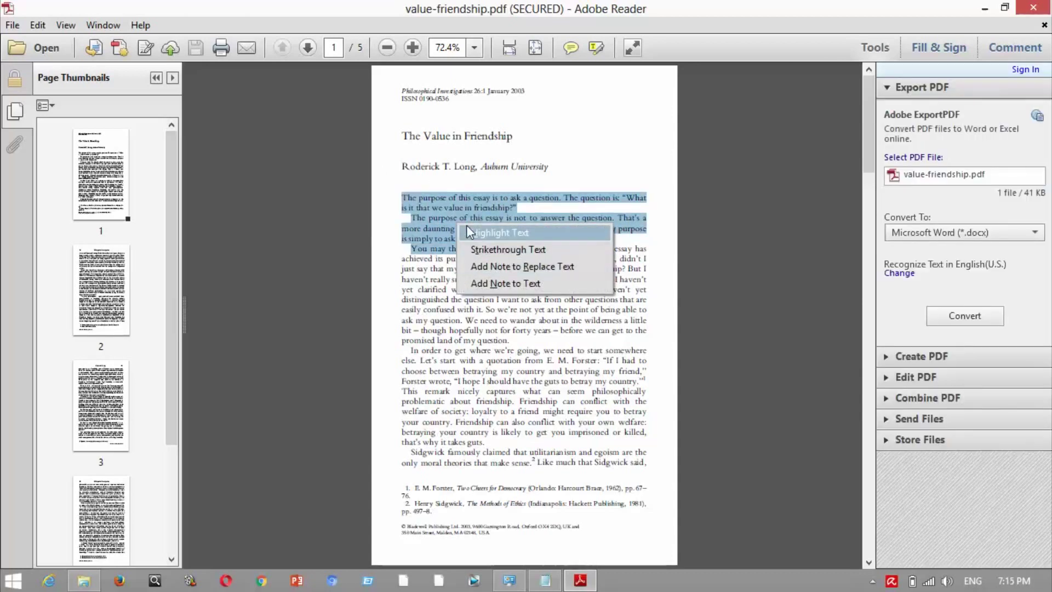
# - Reselect the first paragraphs, finding only Highlight and Strikethrough offered, not Copy
pyautogui.click(405, 196)
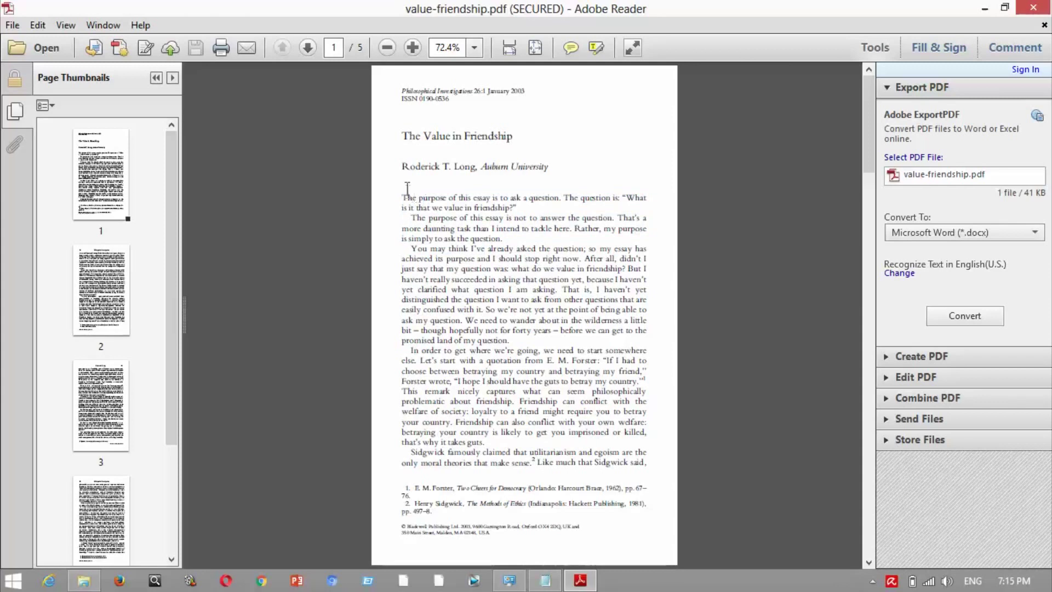
pyautogui.moveTo(405, 196); pyautogui.dragTo(509, 284)
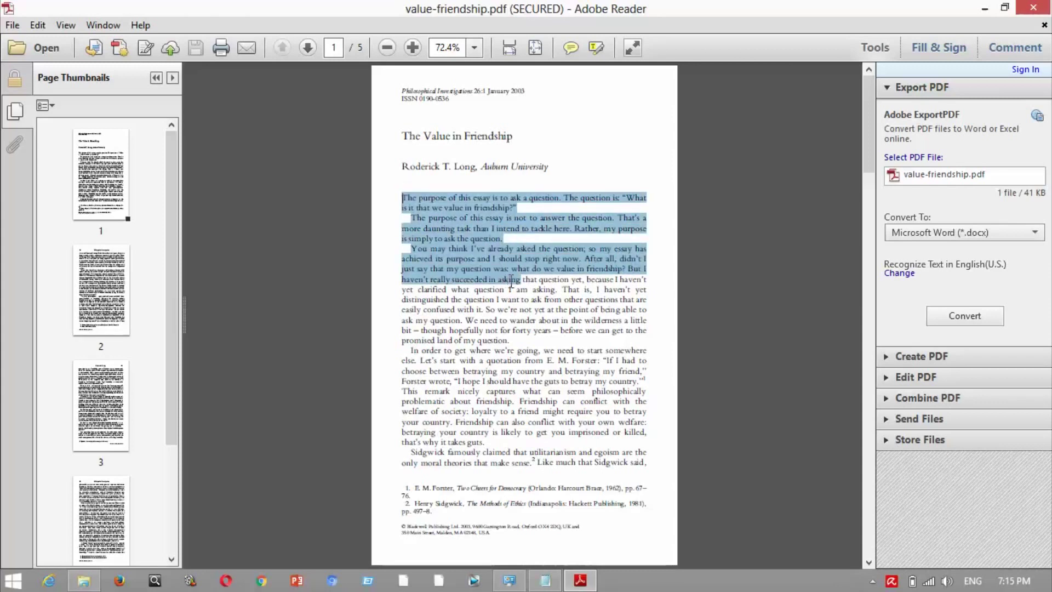
pyautogui.rightClick(496, 224)
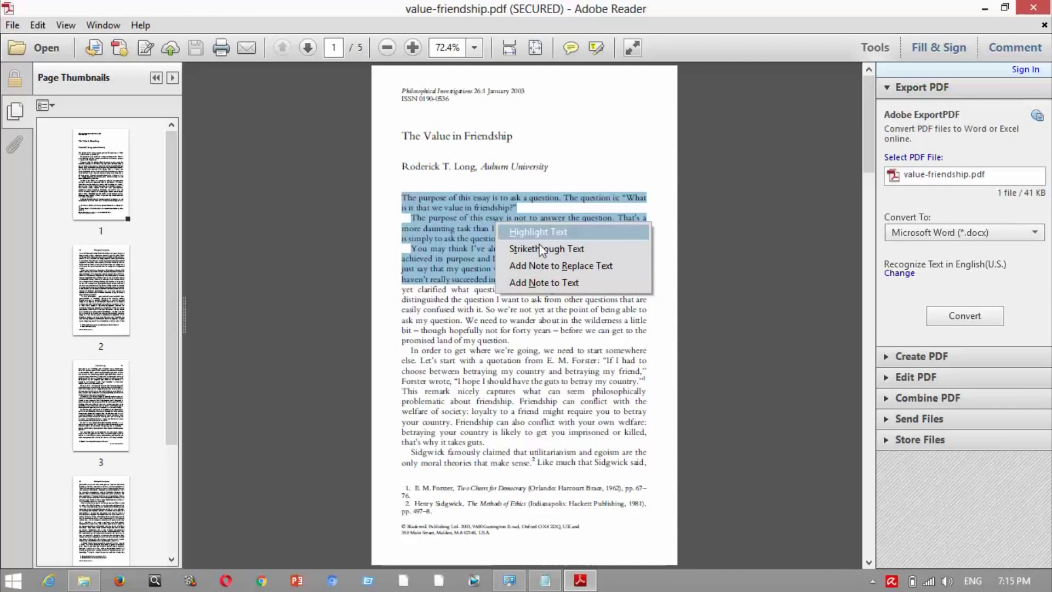
pyautogui.click(437, 211)
pyautogui.moveTo(402, 197); pyautogui.dragTo(489, 233)
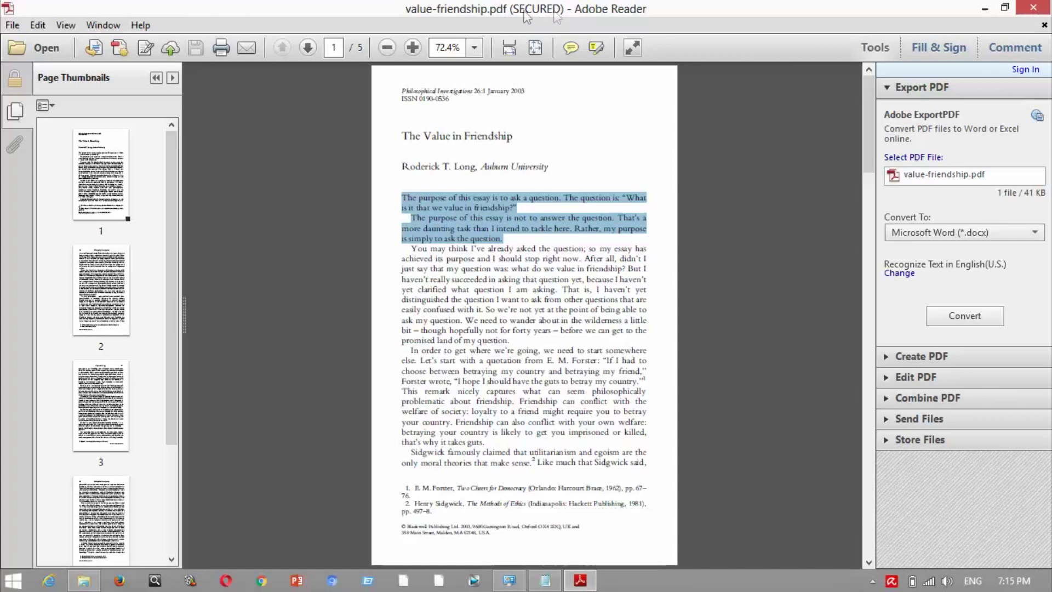
pyautogui.click(481, 303)
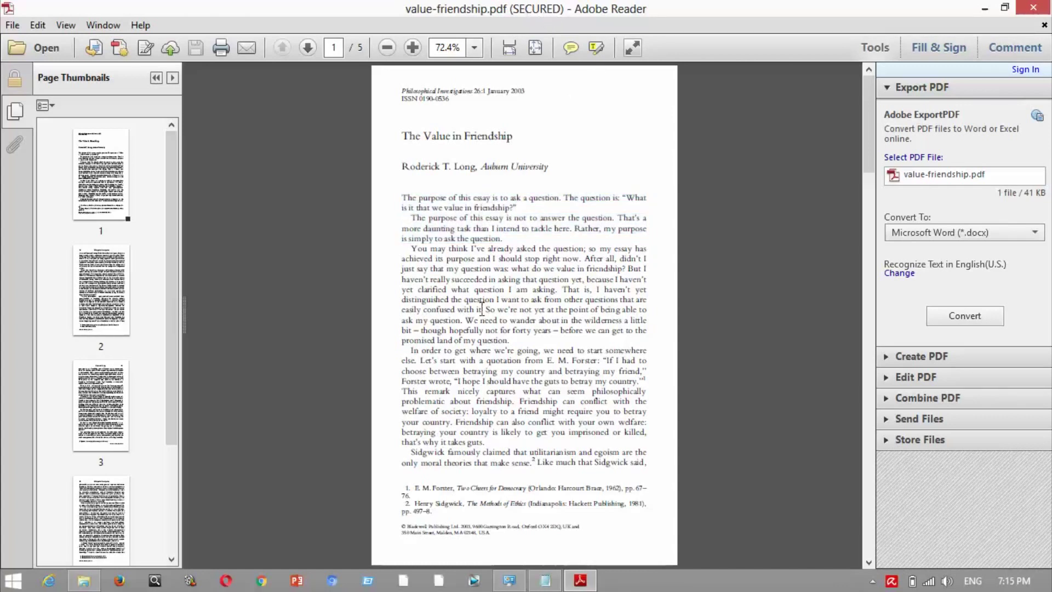
# - Try selecting the second and third paragraphs, then minimise the reader and open the log note
pyautogui.moveTo(429, 220); pyautogui.dragTo(479, 289)
pyautogui.rightClick(479, 266)
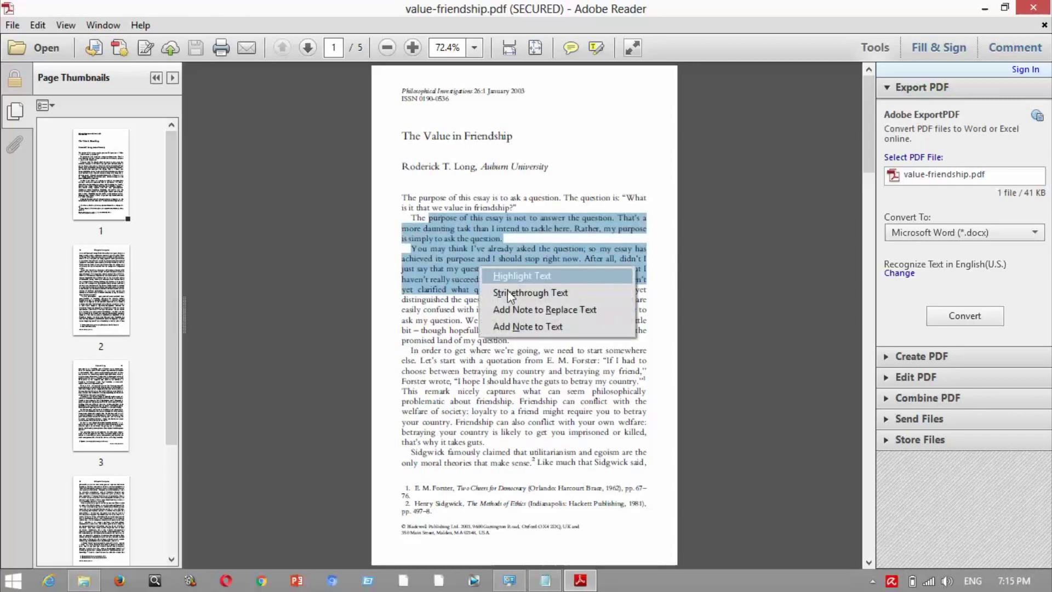
pyautogui.click(472, 270)
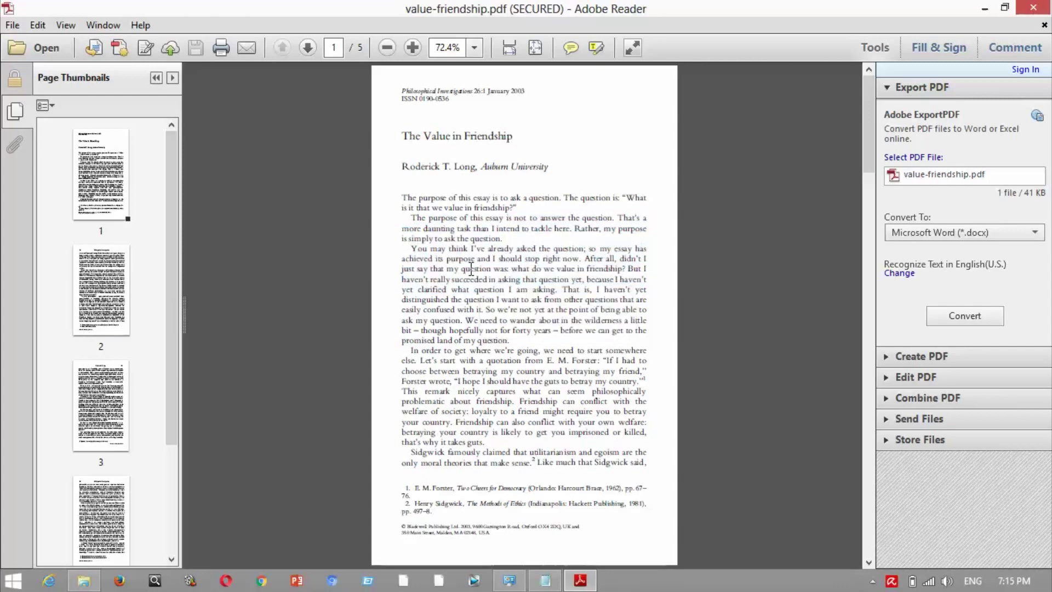
pyautogui.rightClick(471, 269)
pyautogui.moveTo(449, 248); pyautogui.dragTo(510, 293)
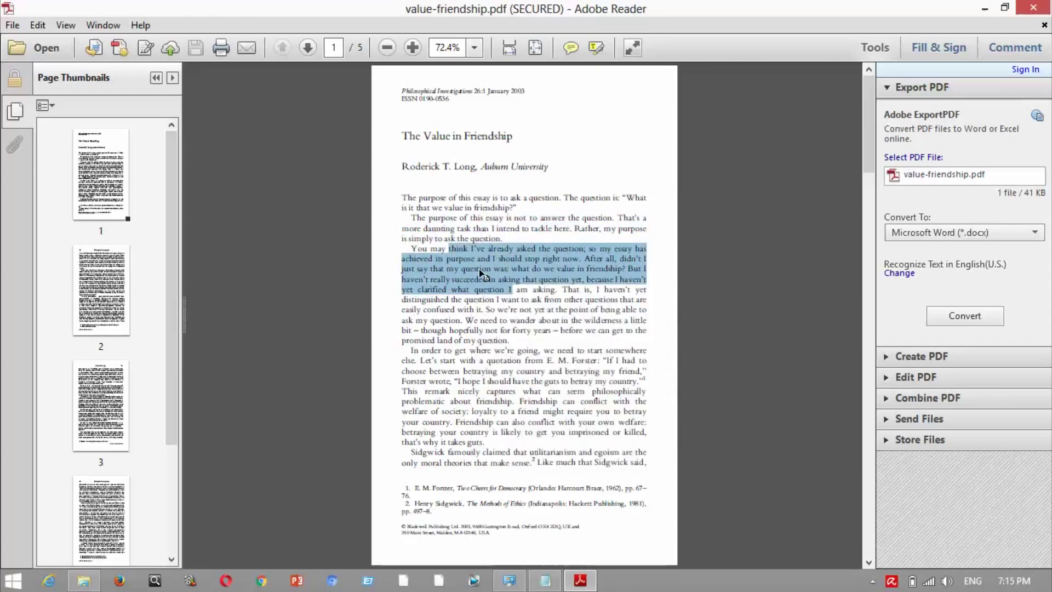
pyautogui.click(985, 8)
pyautogui.doubleClick(617, 116)
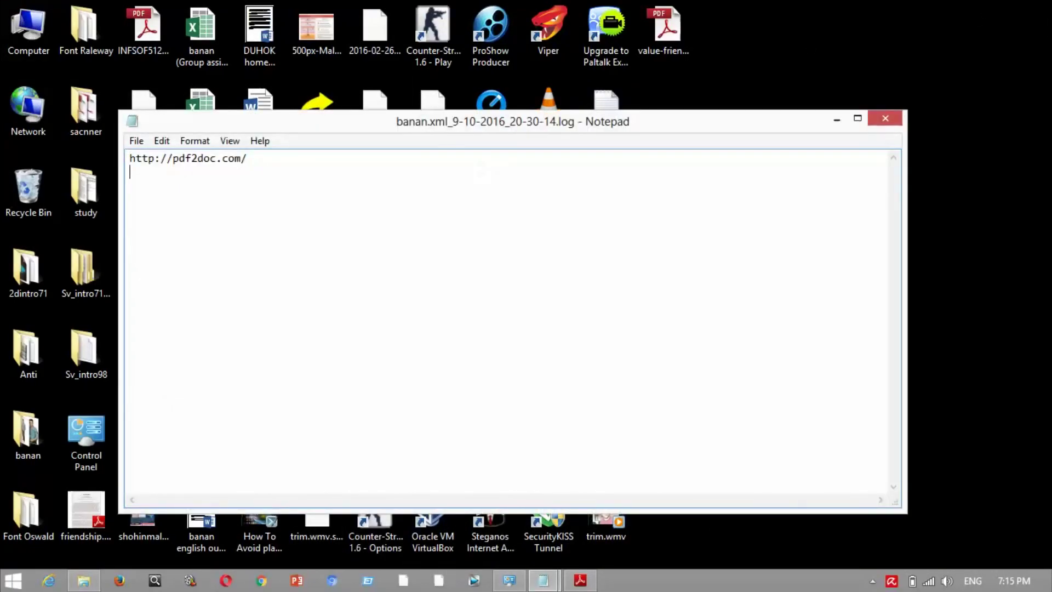
# - Paste a duplicate address line into the log, then undo it and tidy the empty line
pyautogui.hotkey('ctrl', 'v')
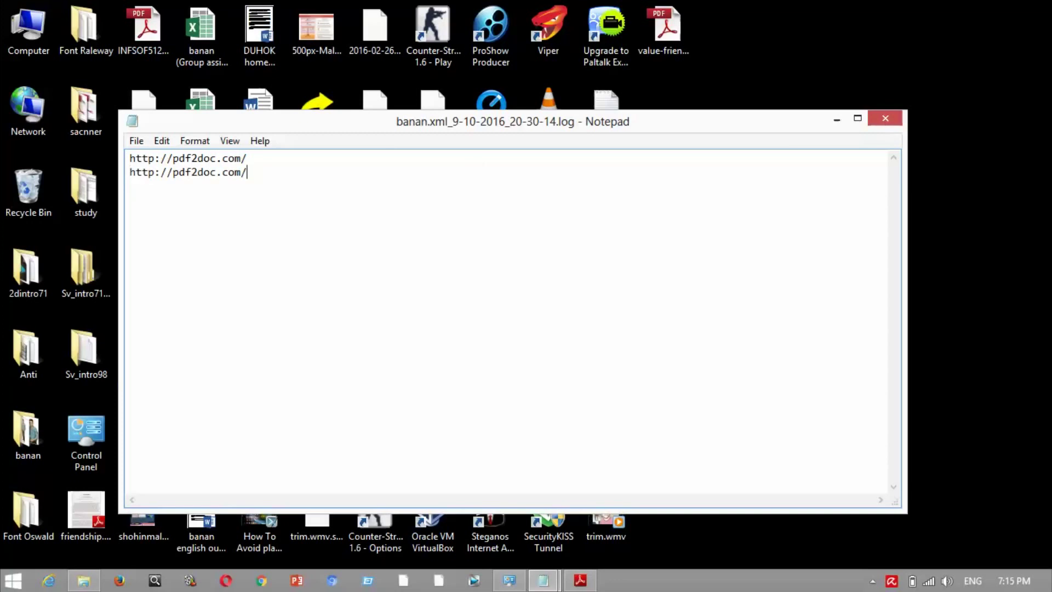
pyautogui.hotkey('ctrl', 'z')
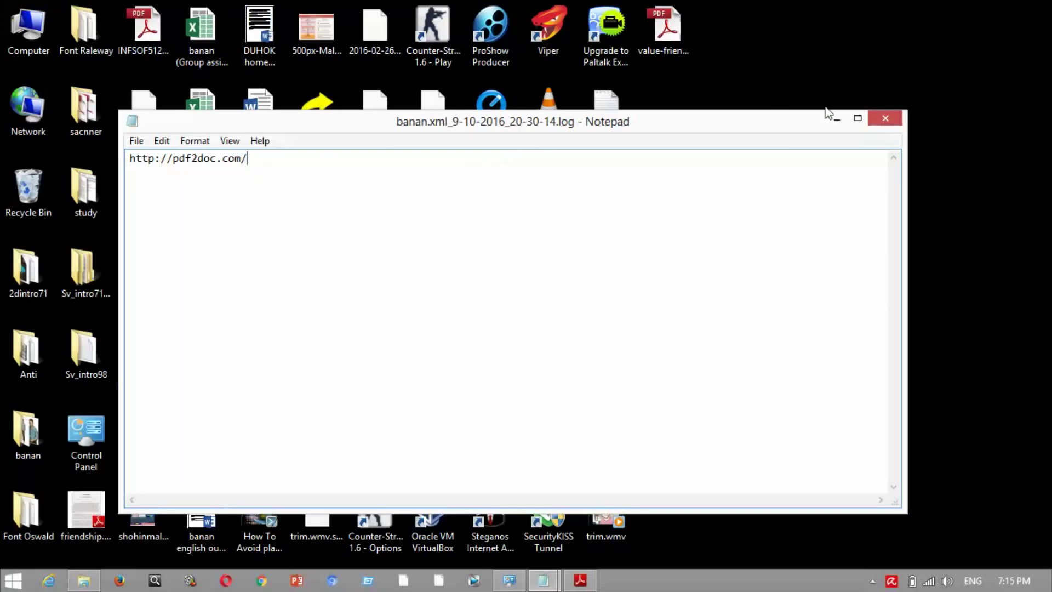
pyautogui.press('Return')
pyautogui.moveTo(247, 159); pyautogui.dragTo(70, 155)
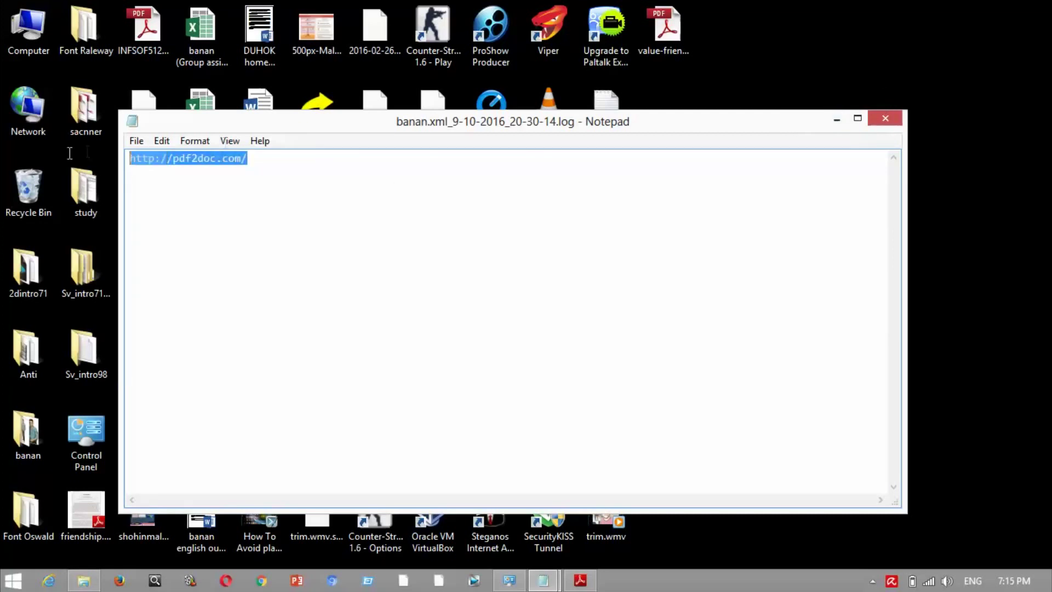
pyautogui.rightClick(219, 152)
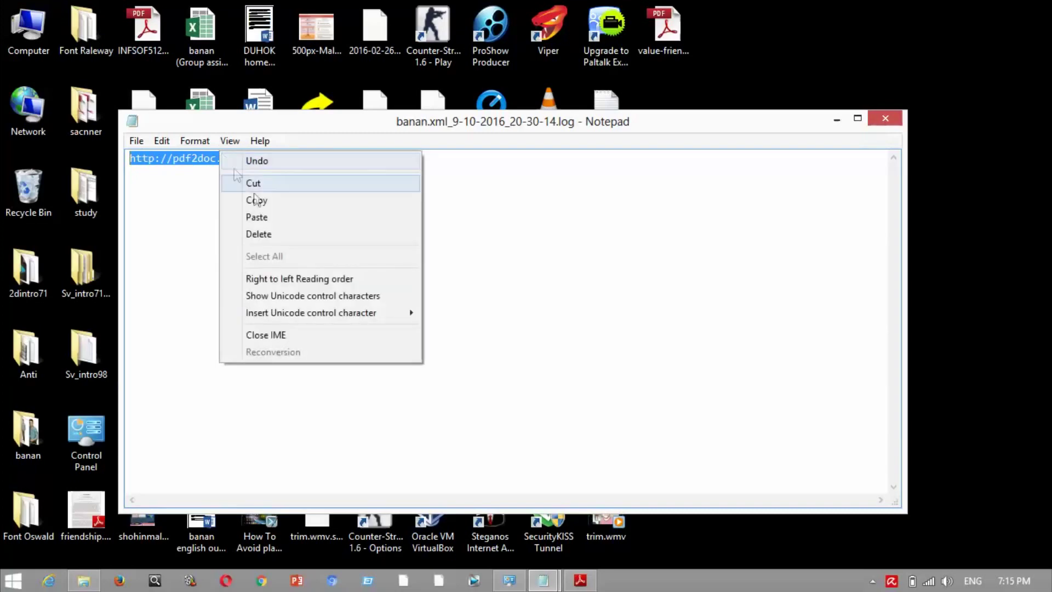
pyautogui.click(258, 200)
pyautogui.click(837, 119)
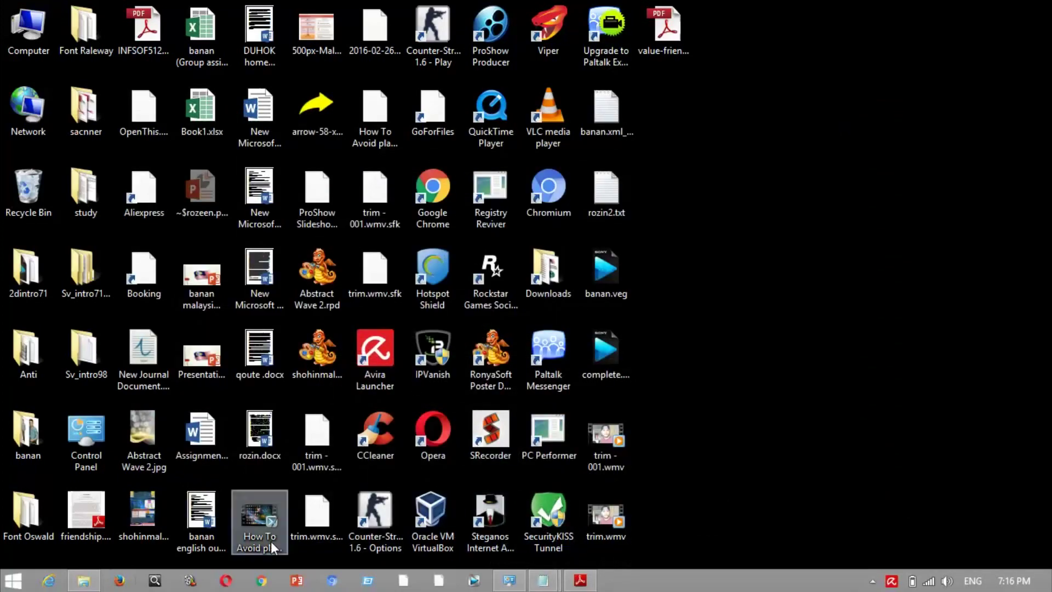
pyautogui.click(270, 582)
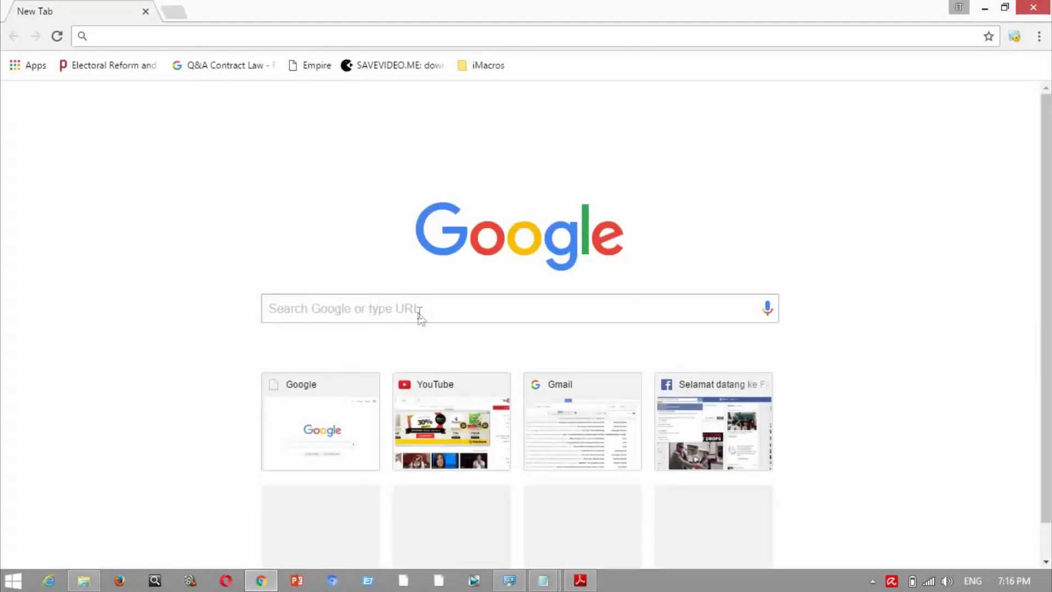
pyautogui.click(417, 316)
pyautogui.hotkey('ctrl', 'v')
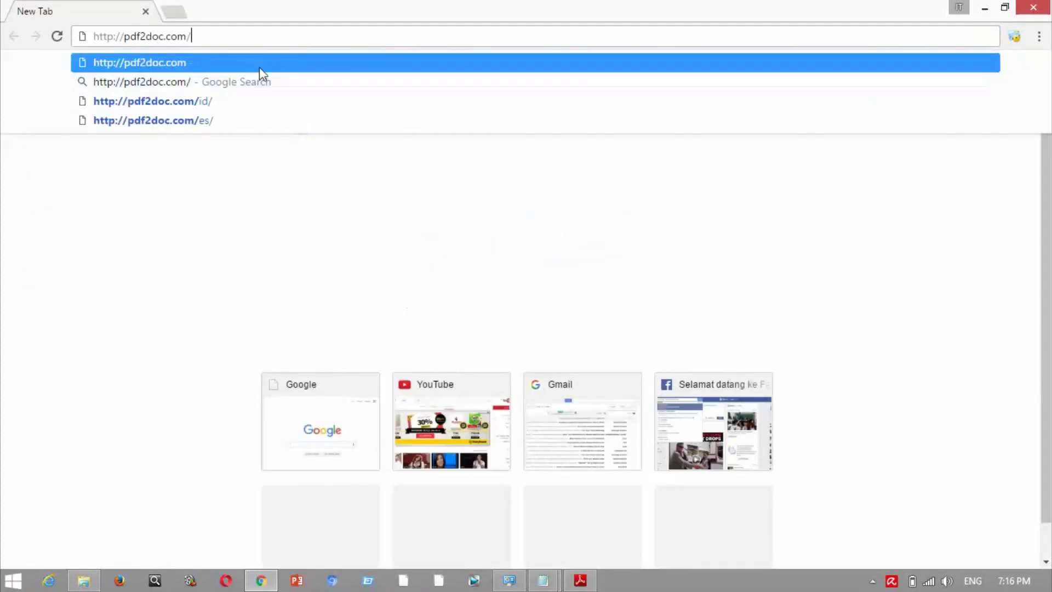
pyautogui.click(263, 62)
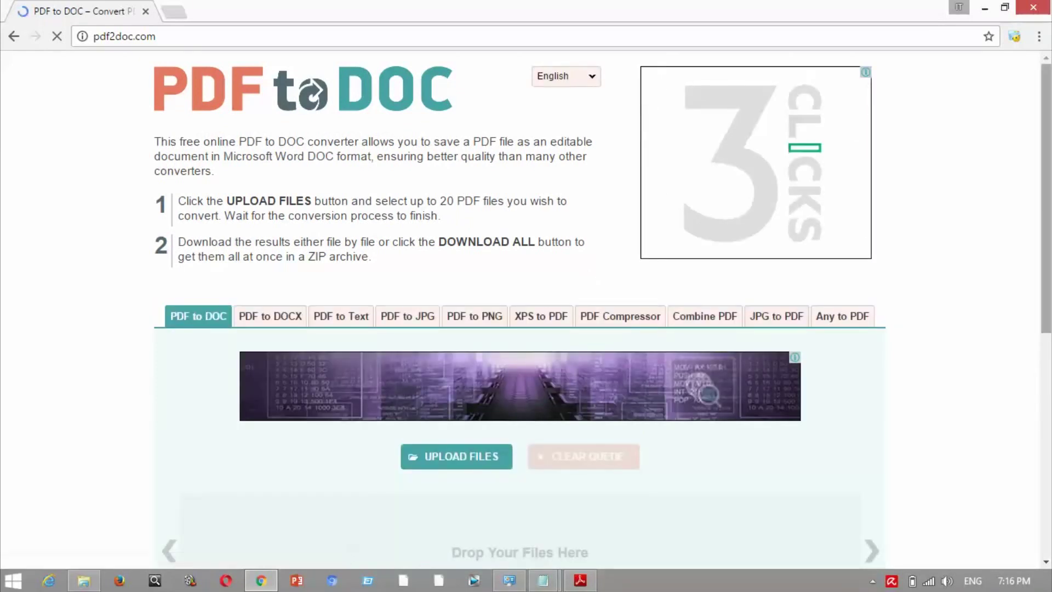
pyautogui.scroll(-3, 446, 210)
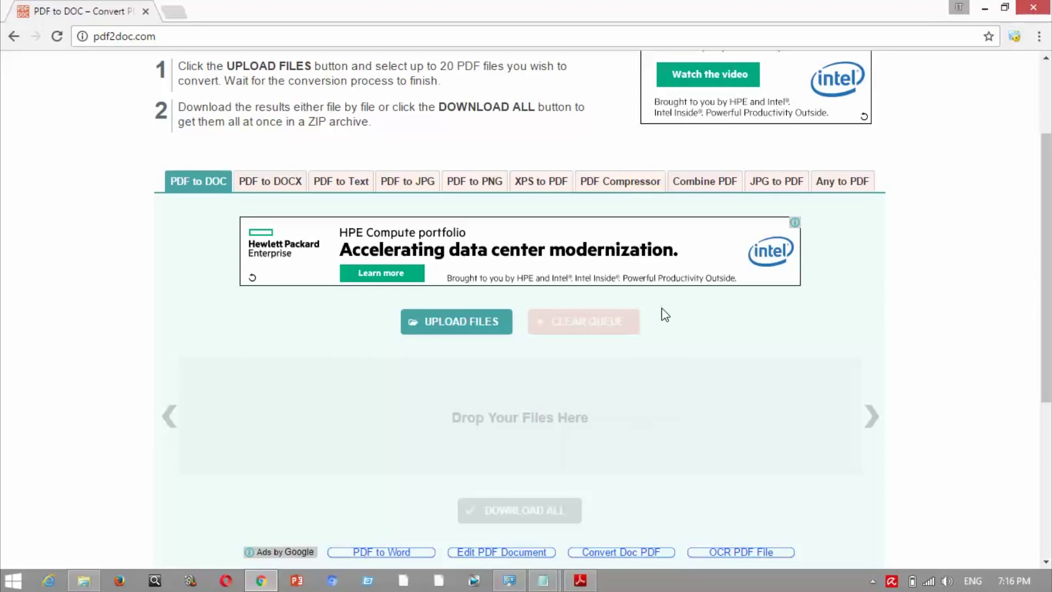
# - Start a PDF upload on pdf2doc.com, bringing up the Open dialog on the Desktop
pyautogui.click(486, 325)
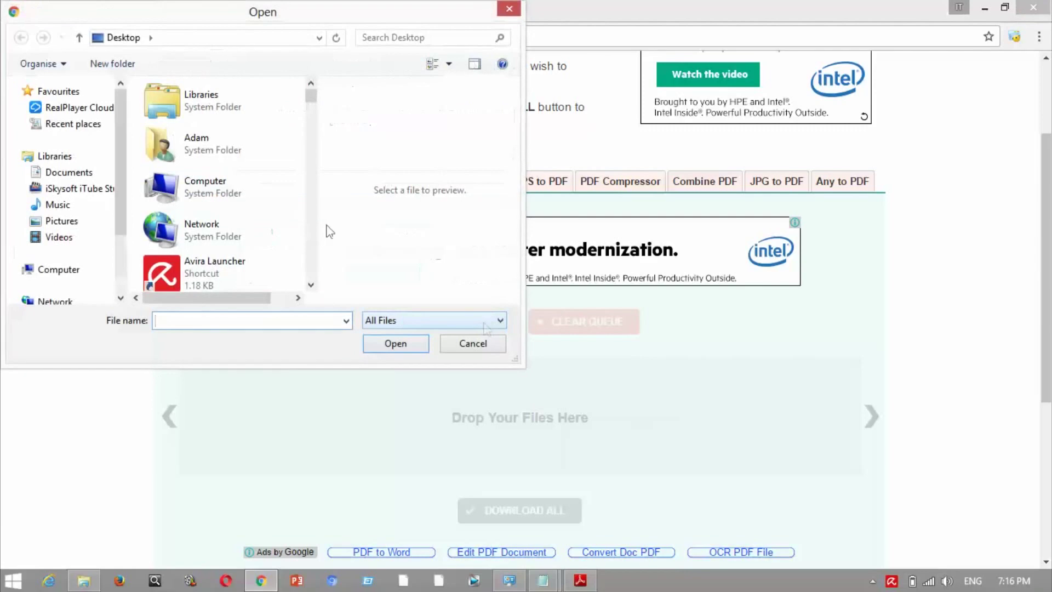
# - Pick value-friendship.pdf from the Desktop in the Open dialog and upload it
pyautogui.scroll(-3, 312, 214)
pyautogui.moveTo(312, 115); pyautogui.dragTo(313, 280)
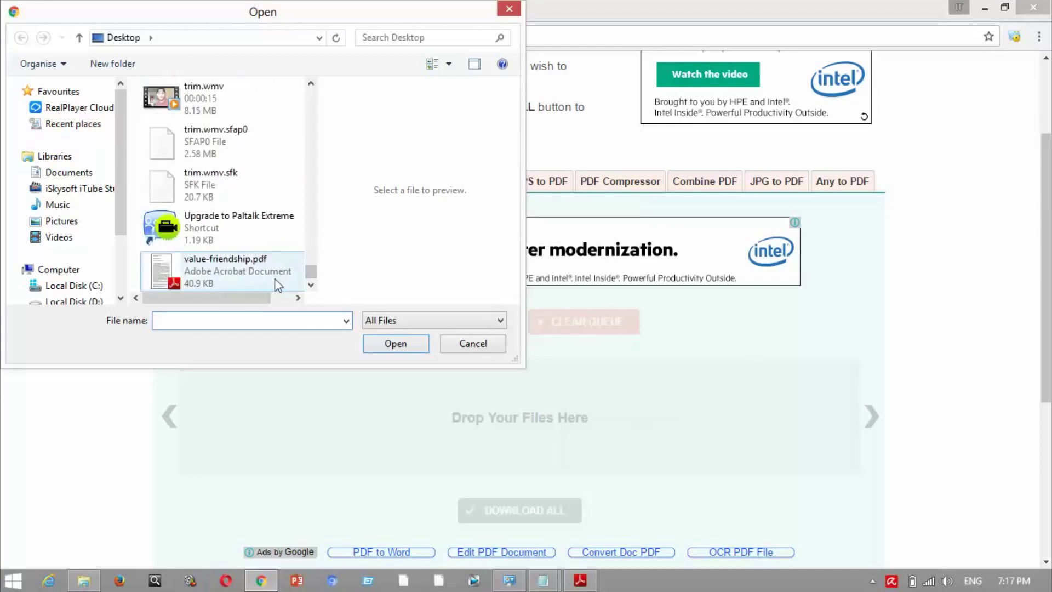
pyautogui.click(241, 270)
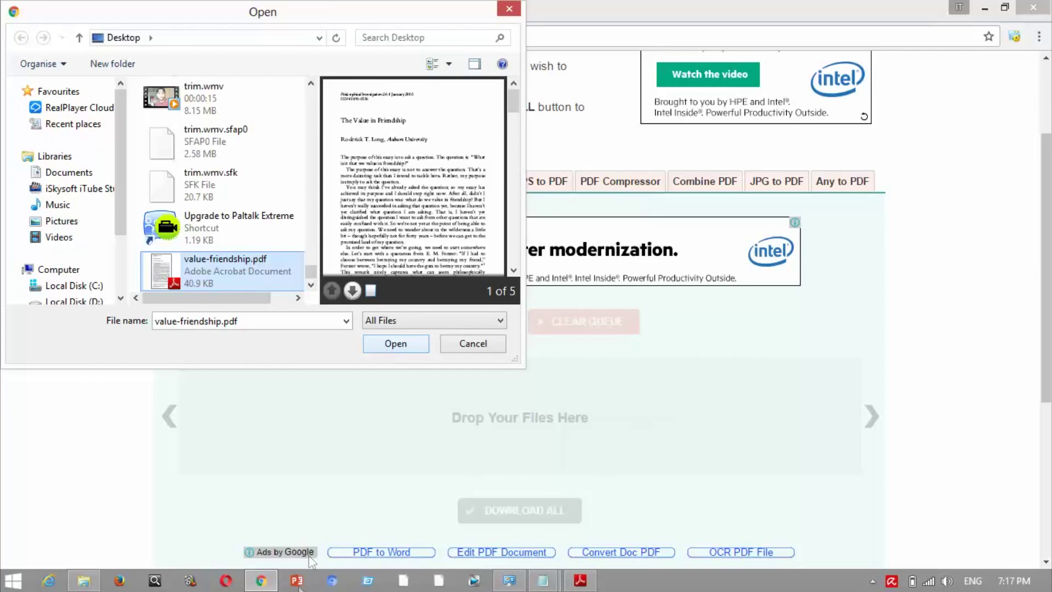
pyautogui.click(400, 348)
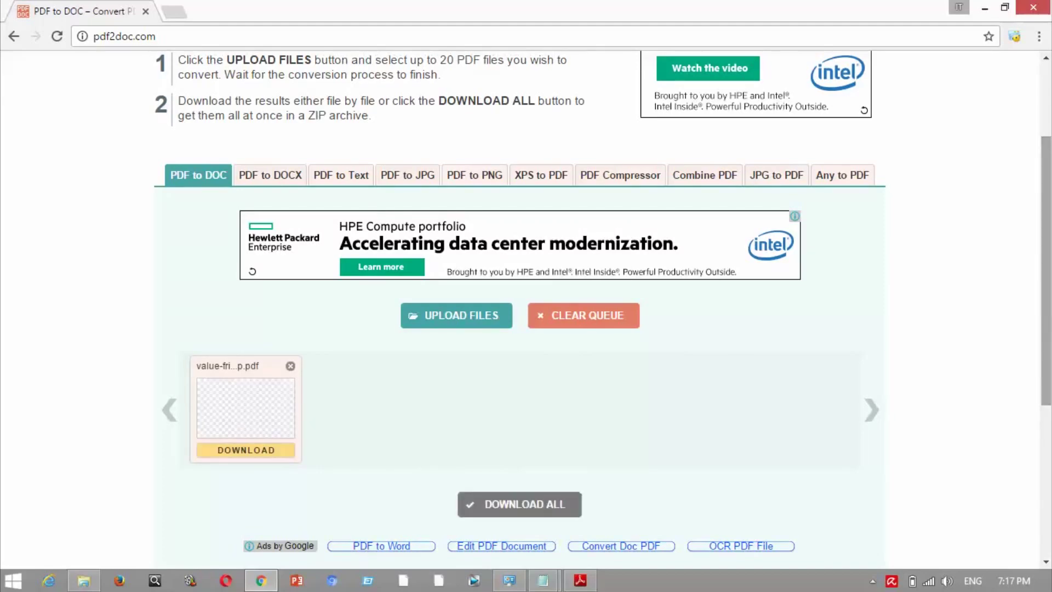
# - Download all converted files as pdf2doc (1).zip and open its download options
pyautogui.scroll(-2, 526, 307)
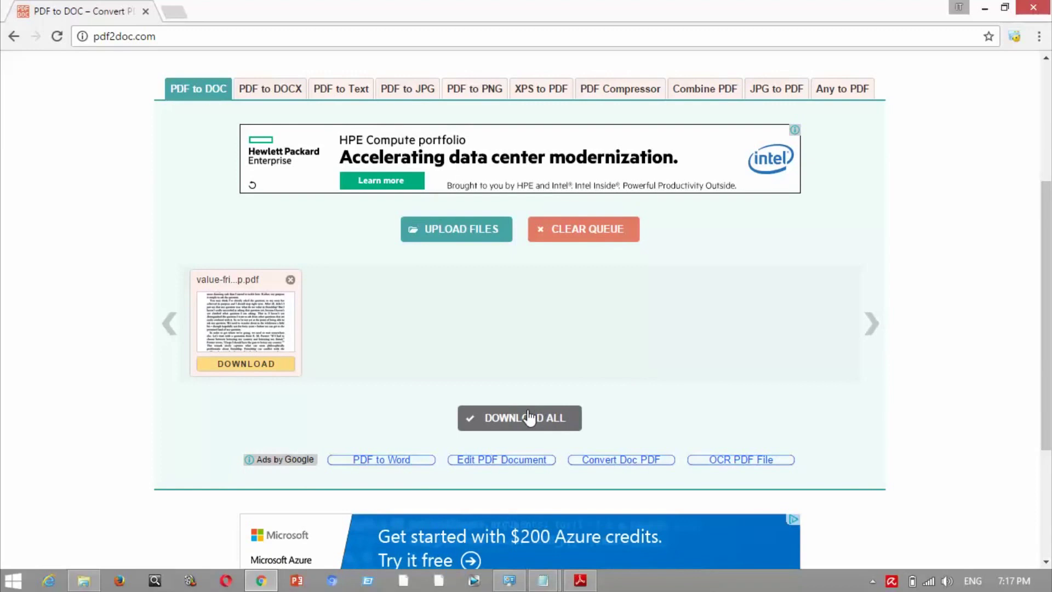
pyautogui.click(506, 420)
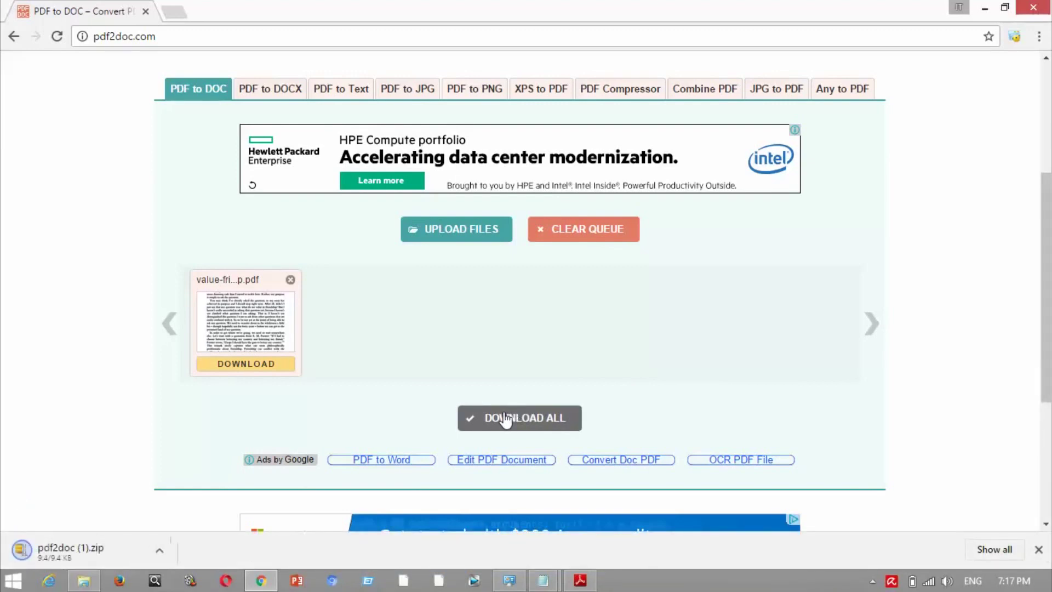
pyautogui.click(161, 551)
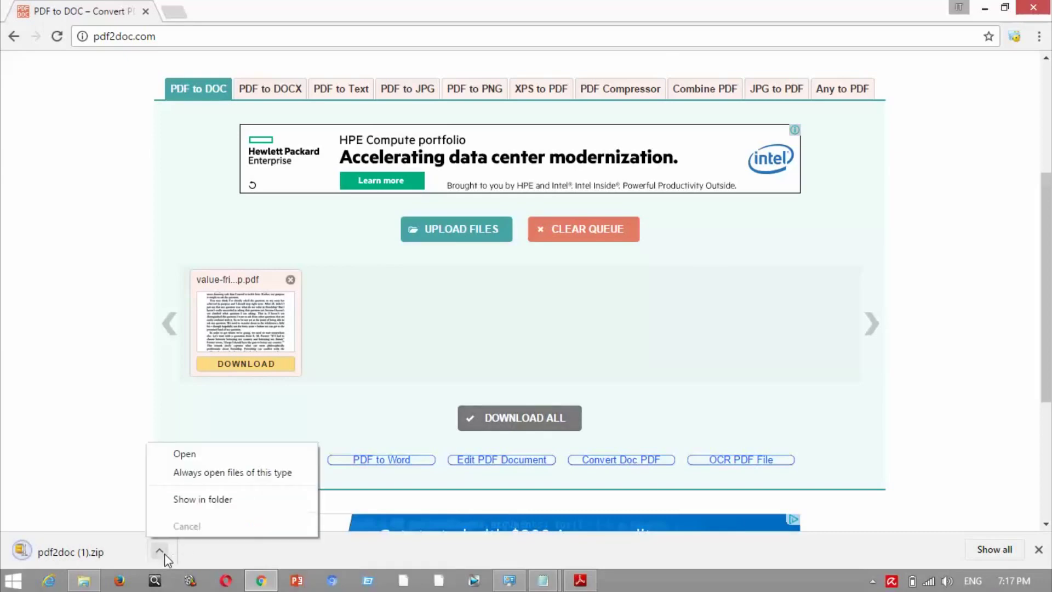
# - Extract pdf2doc (1).zip with 7-Zip in Downloads, replacing the older value-friendship.doc
pyautogui.click(201, 499)
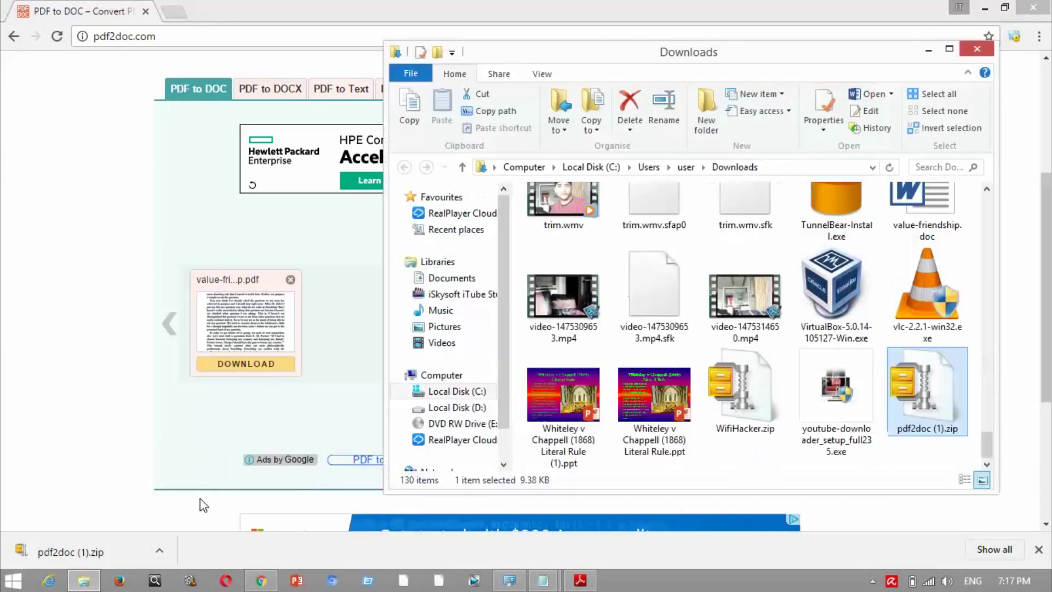
pyautogui.click(950, 49)
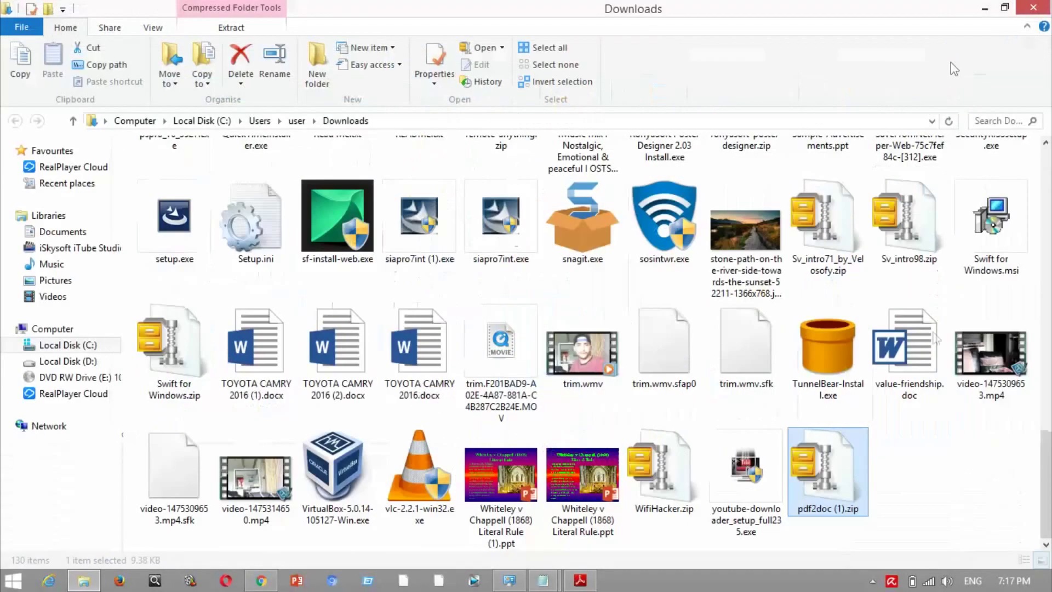
pyautogui.rightClick(837, 485)
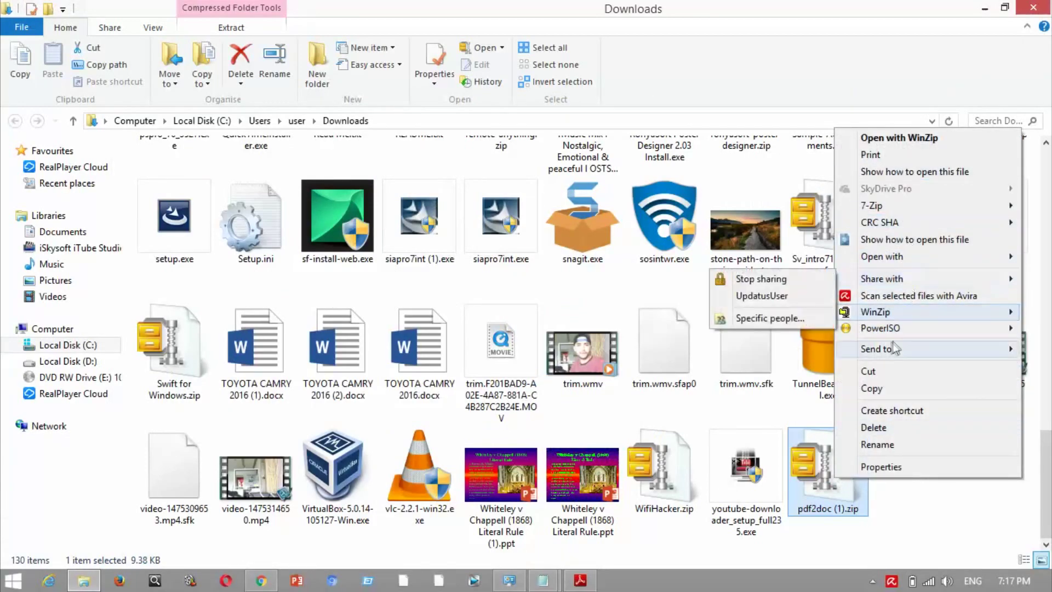
pyautogui.moveTo(896, 205)
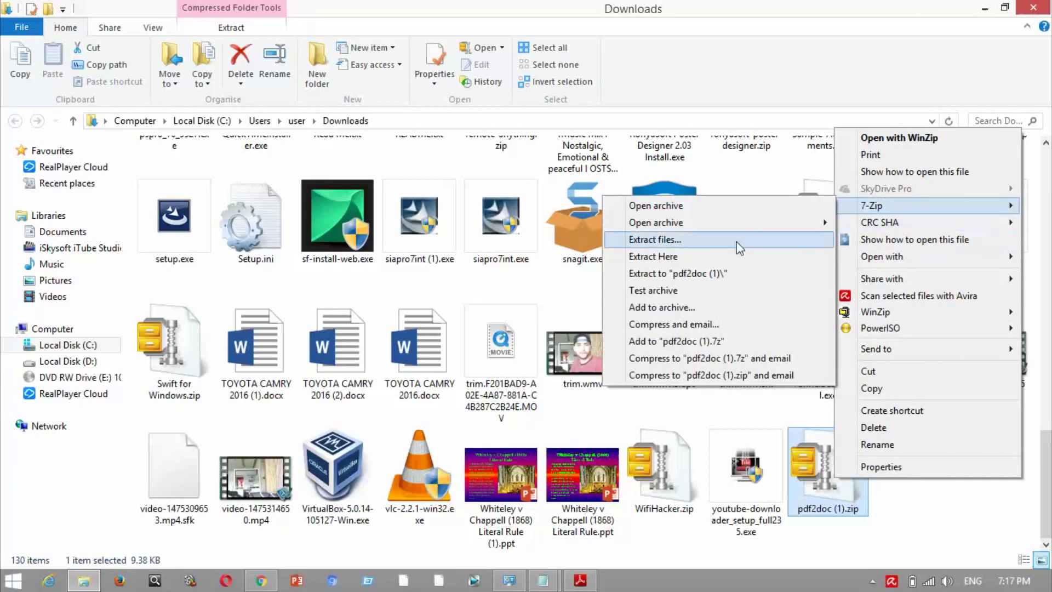
pyautogui.click(730, 259)
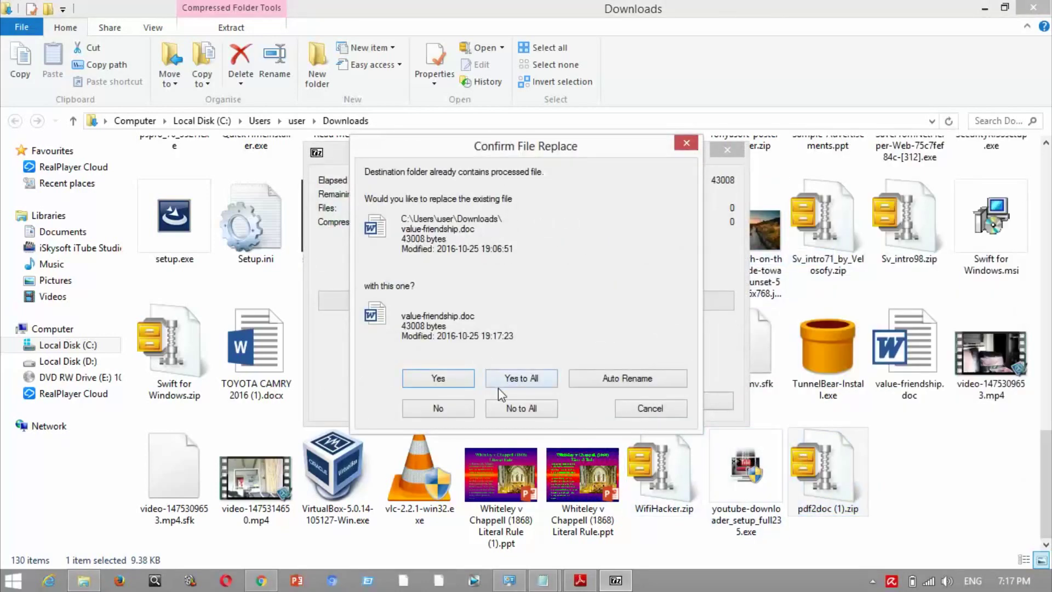
pyautogui.click(459, 380)
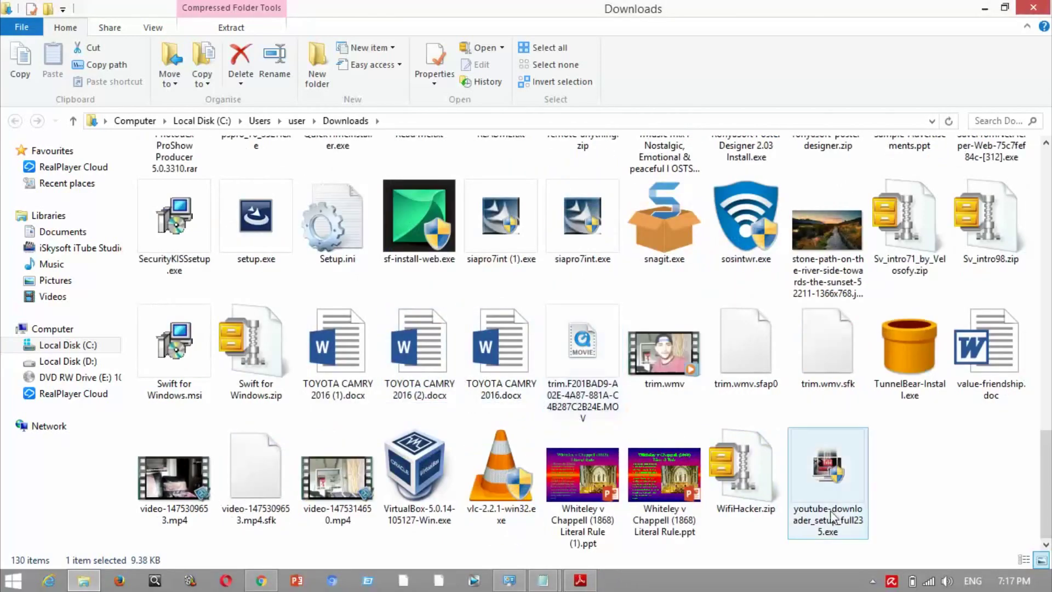
pyautogui.click(998, 371)
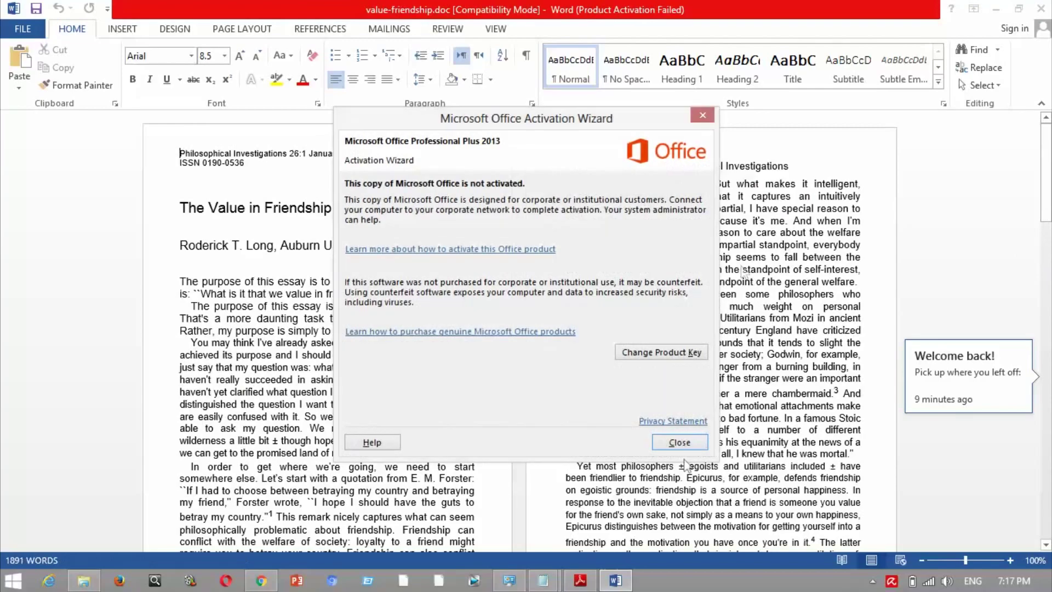
# - Dismiss the Office activation notice and select the title 'The Value in Friendship' and page number 74
pyautogui.click(680, 442)
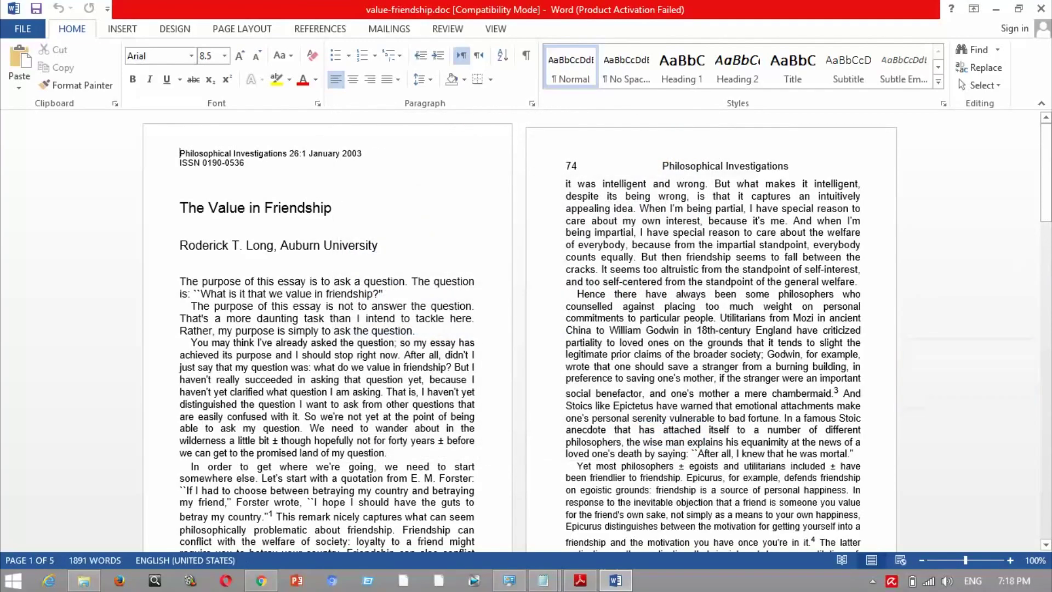
pyautogui.moveTo(1046, 164)
pyautogui.mouseDown()
pyautogui.moveTo(1047, 235)
pyautogui.moveTo(1050, 164)
pyautogui.mouseUp()
pyautogui.moveTo(182, 211); pyautogui.dragTo(376, 250)
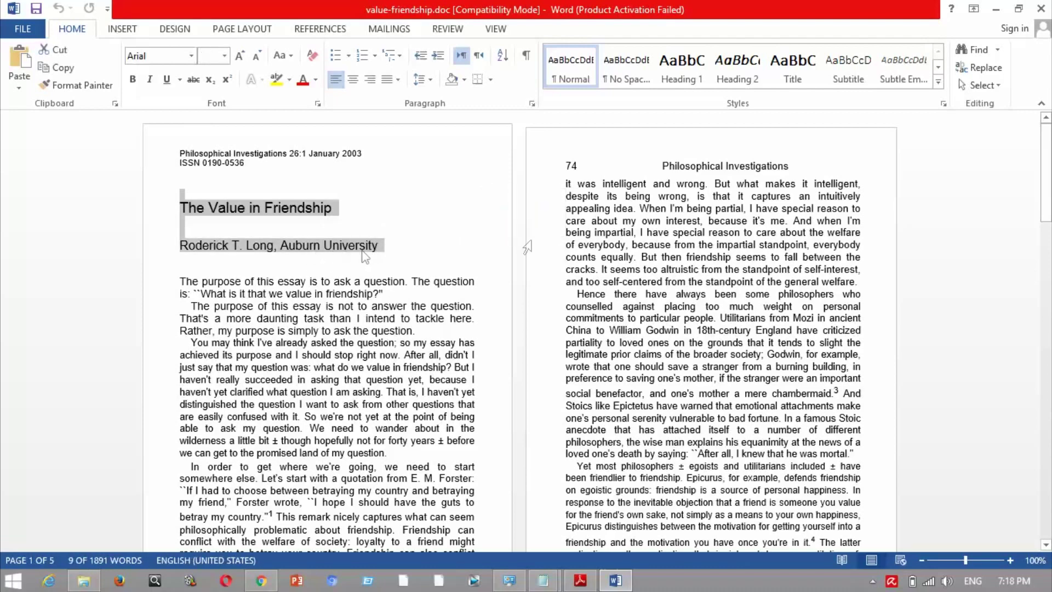
pyautogui.doubleClick(570, 166)
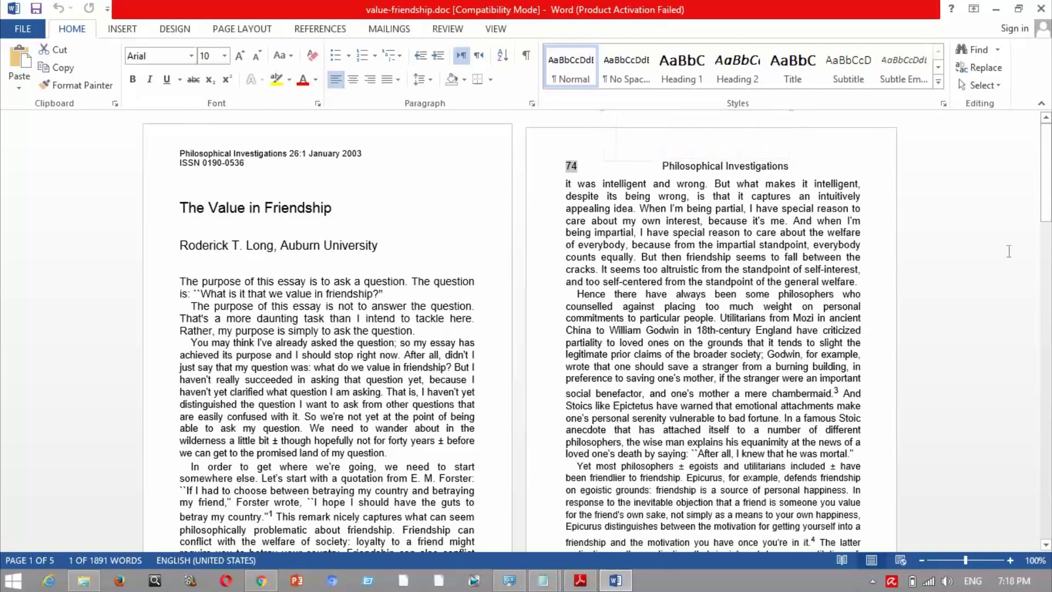
# - Scroll through to page 77, select the closing address lines, then minimise Word
pyautogui.moveTo(1046, 173); pyautogui.dragTo(1046, 491)
pyautogui.scroll(10, 616, 394)
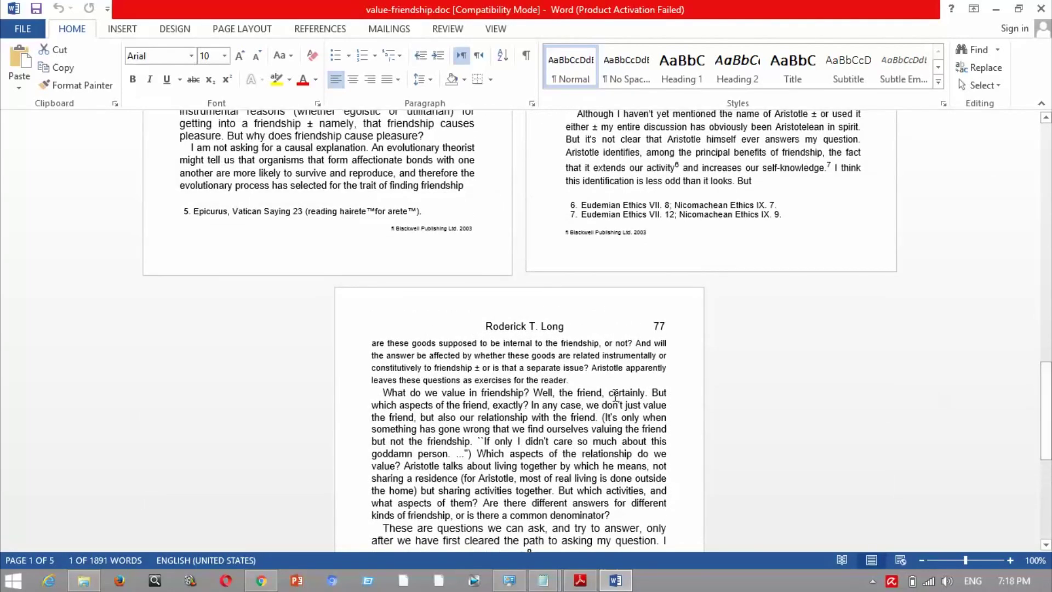
pyautogui.click(659, 327)
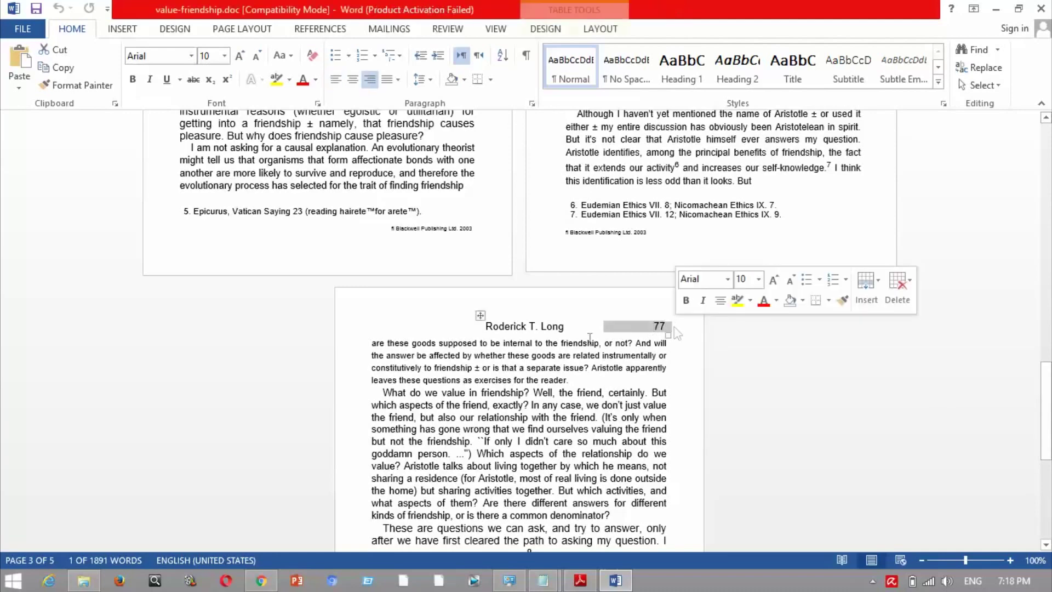
pyautogui.moveTo(1048, 364); pyautogui.dragTo(1048, 418)
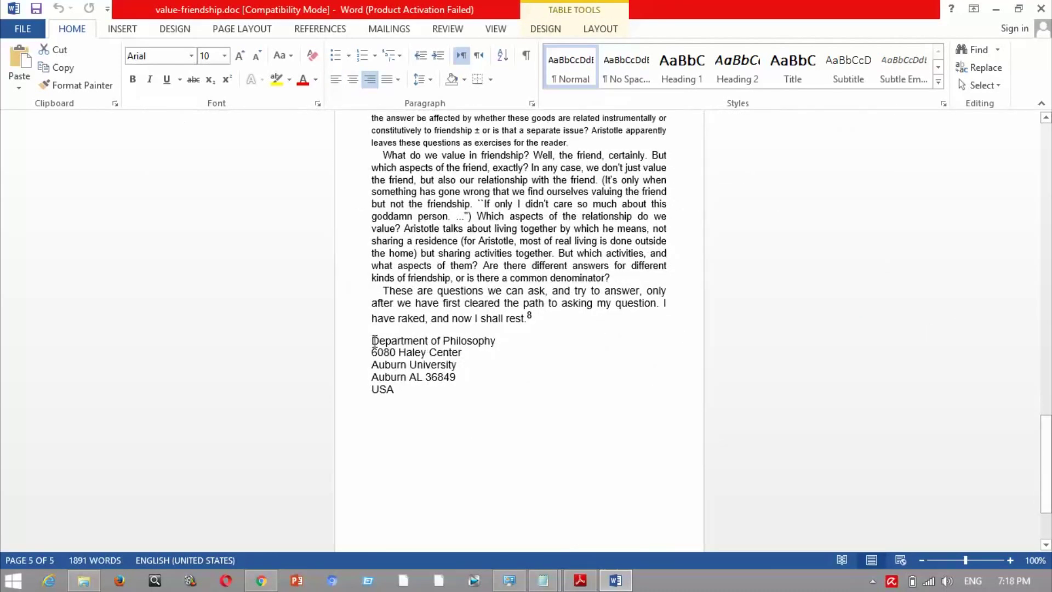
pyautogui.moveTo(369, 340); pyautogui.dragTo(484, 400)
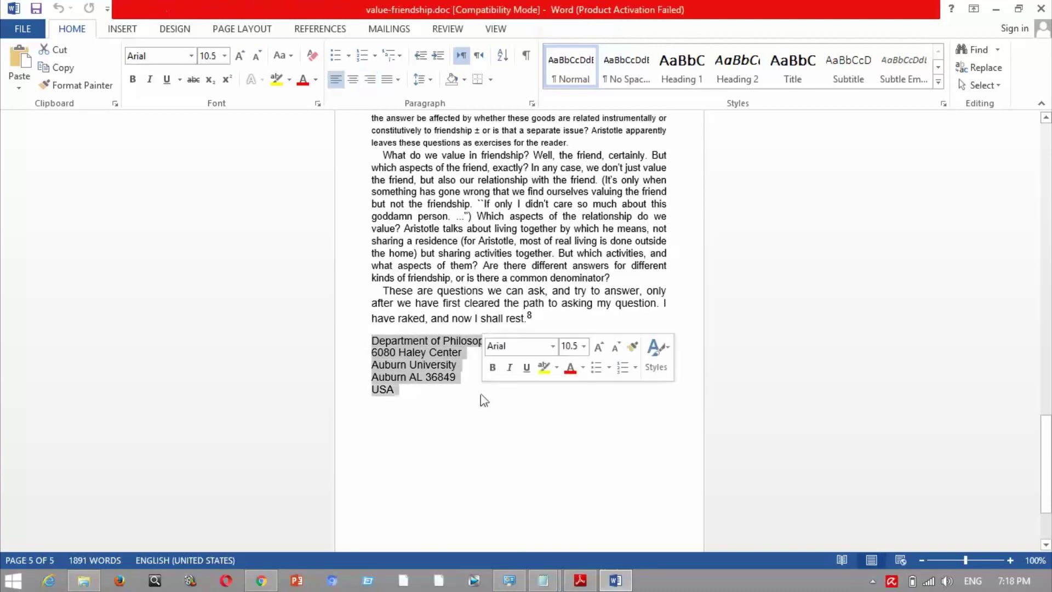
pyautogui.click(619, 581)
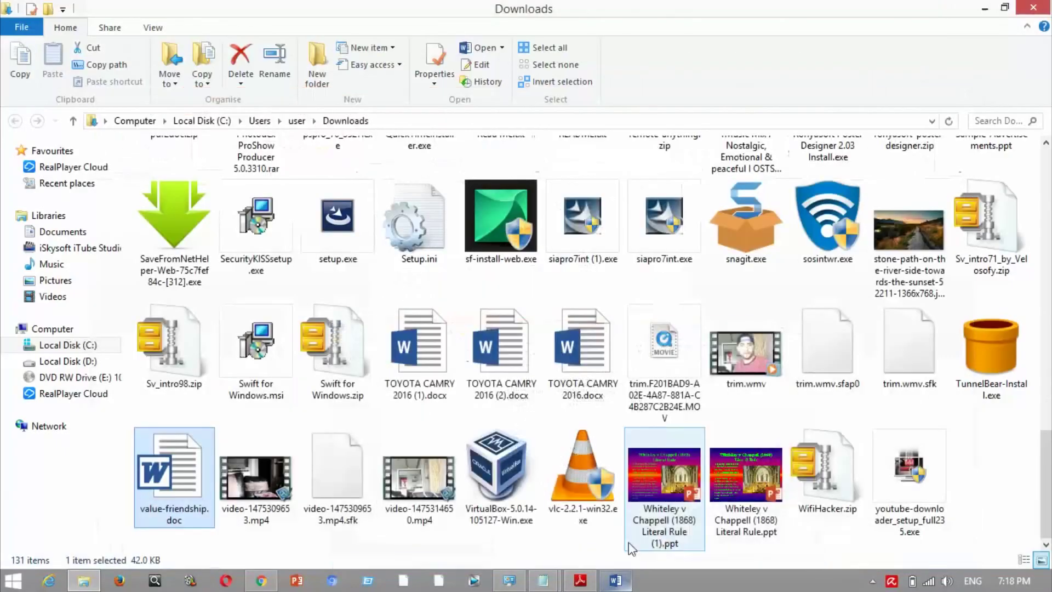
# - Switch to the PDF in Adobe Reader and bring page 5's closing address into view
pyautogui.click(620, 581)
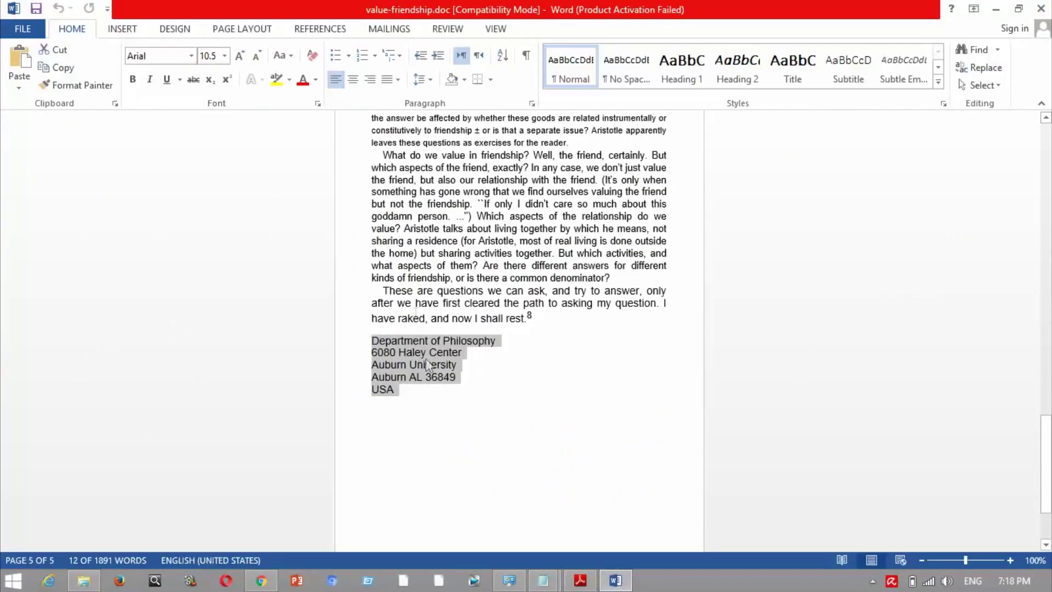
pyautogui.click(615, 581)
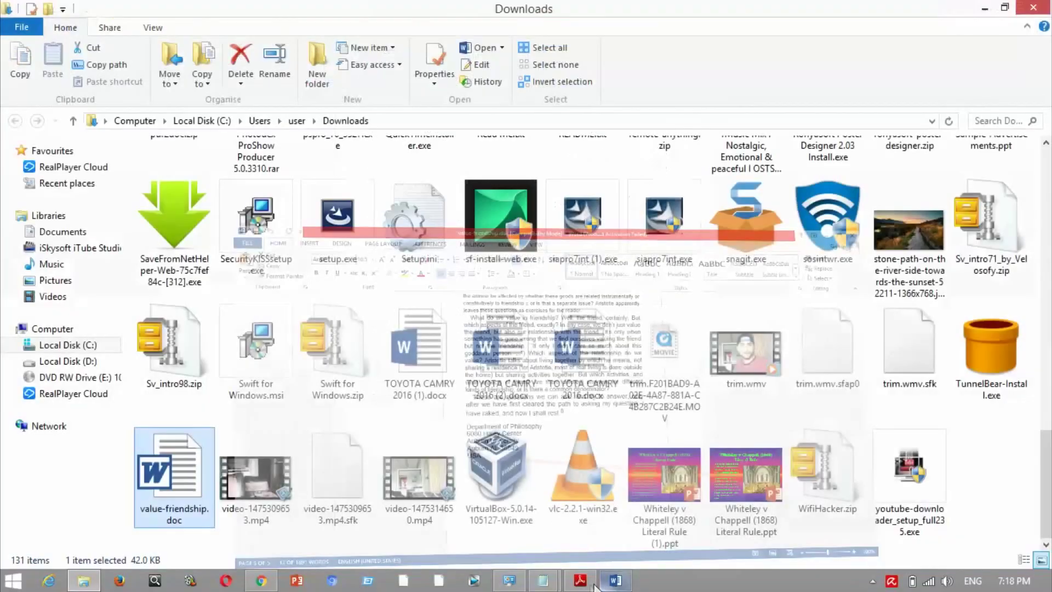
pyautogui.click(581, 582)
pyautogui.moveTo(866, 163); pyautogui.dragTo(879, 535)
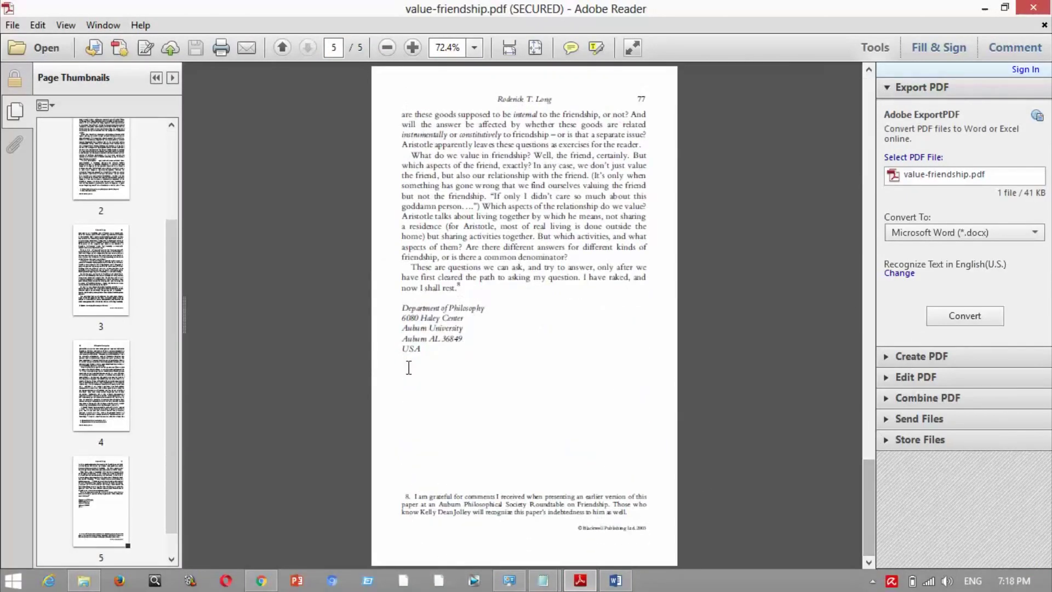
pyautogui.moveTo(440, 338); pyautogui.dragTo(401, 291)
pyautogui.click(396, 308)
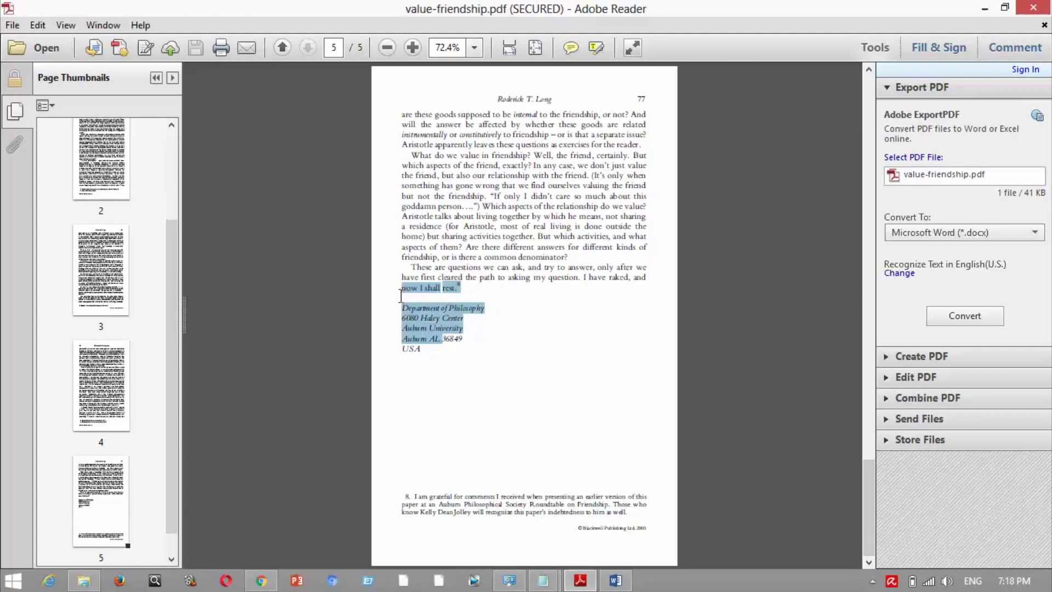
# - Compare the closing address with Word, then select the start of footnote 8 in the PDF
pyautogui.click(615, 582)
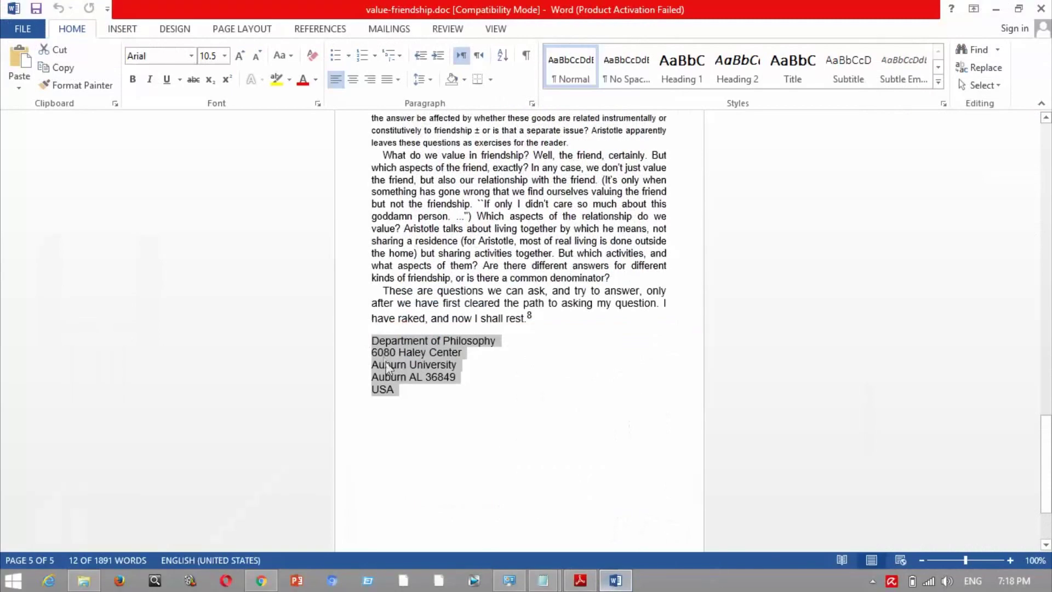
pyautogui.scroll(-3, 649, 509)
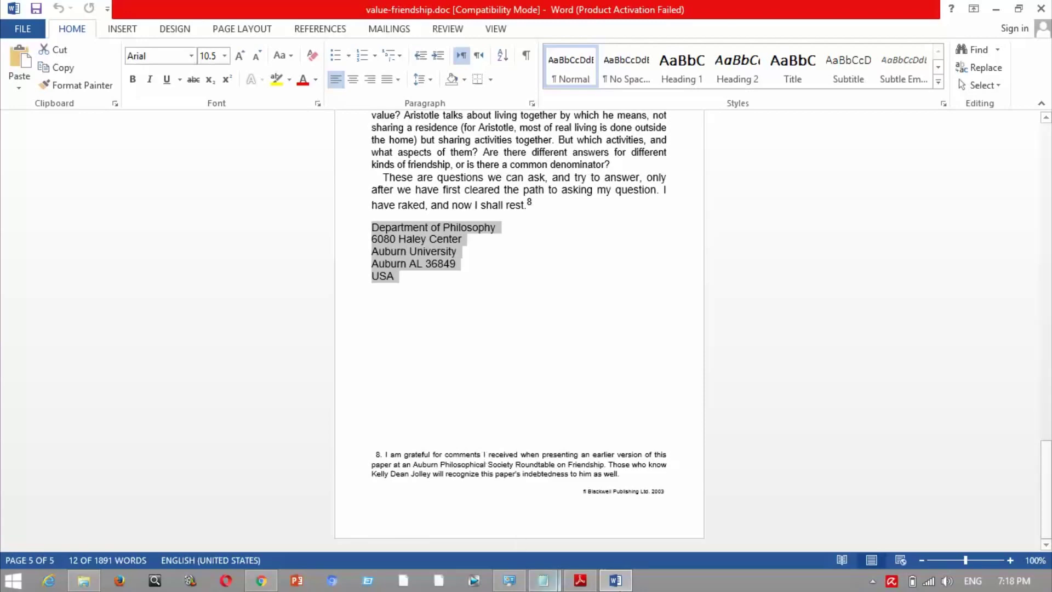
pyautogui.click(581, 581)
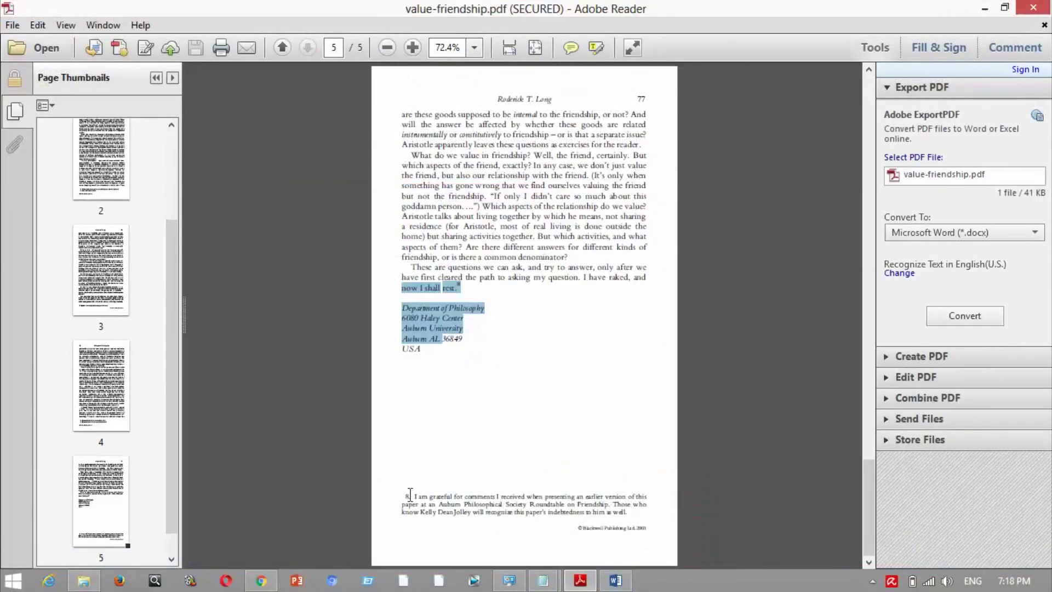
pyautogui.moveTo(415, 495); pyautogui.dragTo(507, 506)
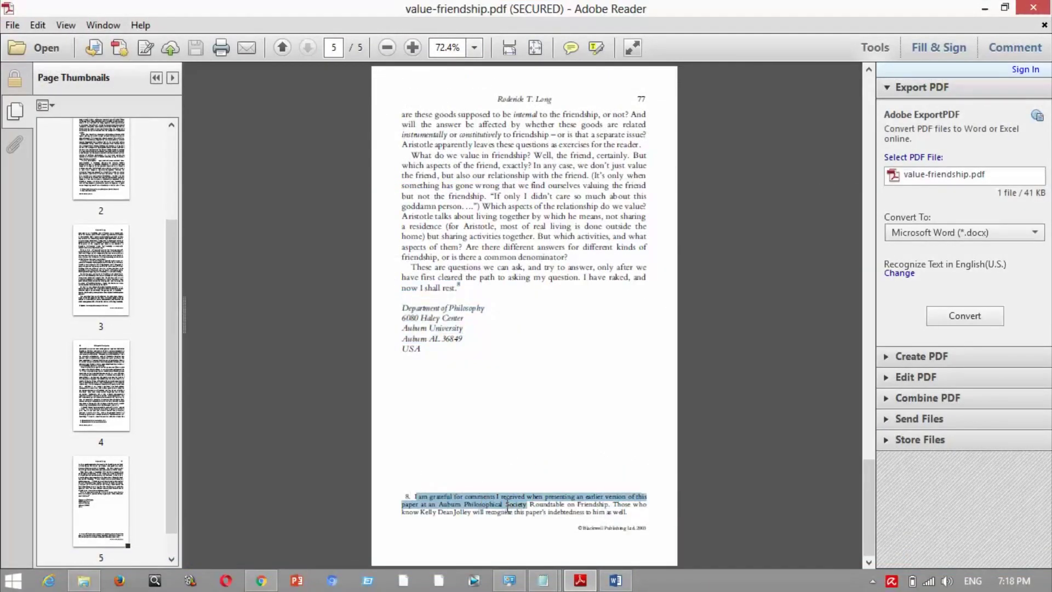